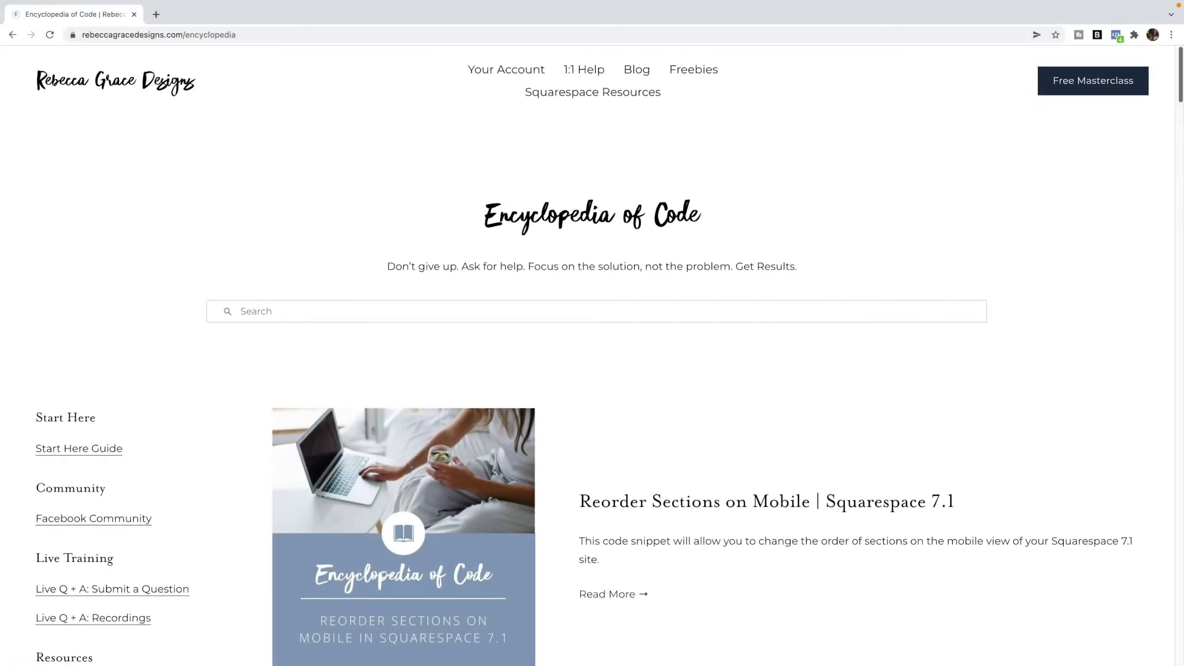
Scroll through the home page preview beside the blank Custom CSS editor to review its sections
{"action": "scroll", "coordinate": [592, 355], "scroll_direction": "down", "scroll_amount": 2}
{"action": "scroll", "coordinate": [592, 355], "scroll_direction": "down", "scroll_amount": 3}
{"action": "scroll", "coordinate": [592, 356], "scroll_direction": "down", "scroll_amount": 1}
{"action": "scroll", "coordinate": [592, 355], "scroll_direction": "down", "scroll_amount": 4}
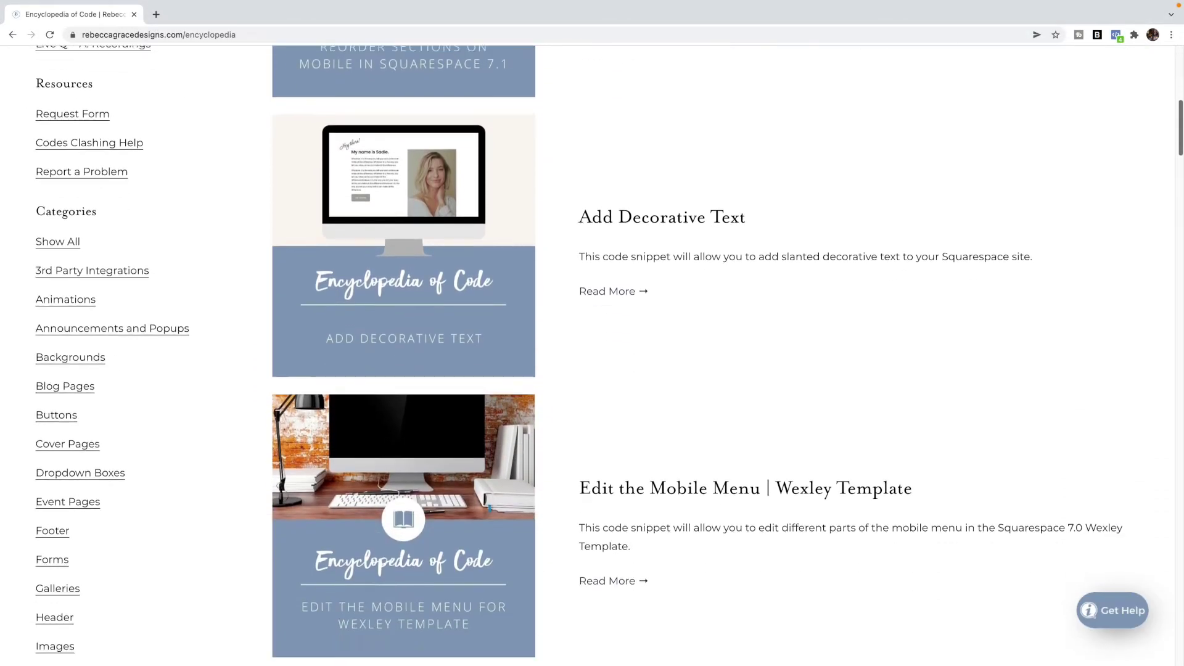
{"action": "scroll", "coordinate": [592, 355], "scroll_direction": "down", "scroll_amount": 2}
{"action": "scroll", "coordinate": [592, 355], "scroll_direction": "down", "scroll_amount": 4}
{"action": "scroll", "coordinate": [592, 355], "scroll_direction": "down", "scroll_amount": 2}
{"action": "scroll", "coordinate": [592, 355], "scroll_direction": "down", "scroll_amount": 4}
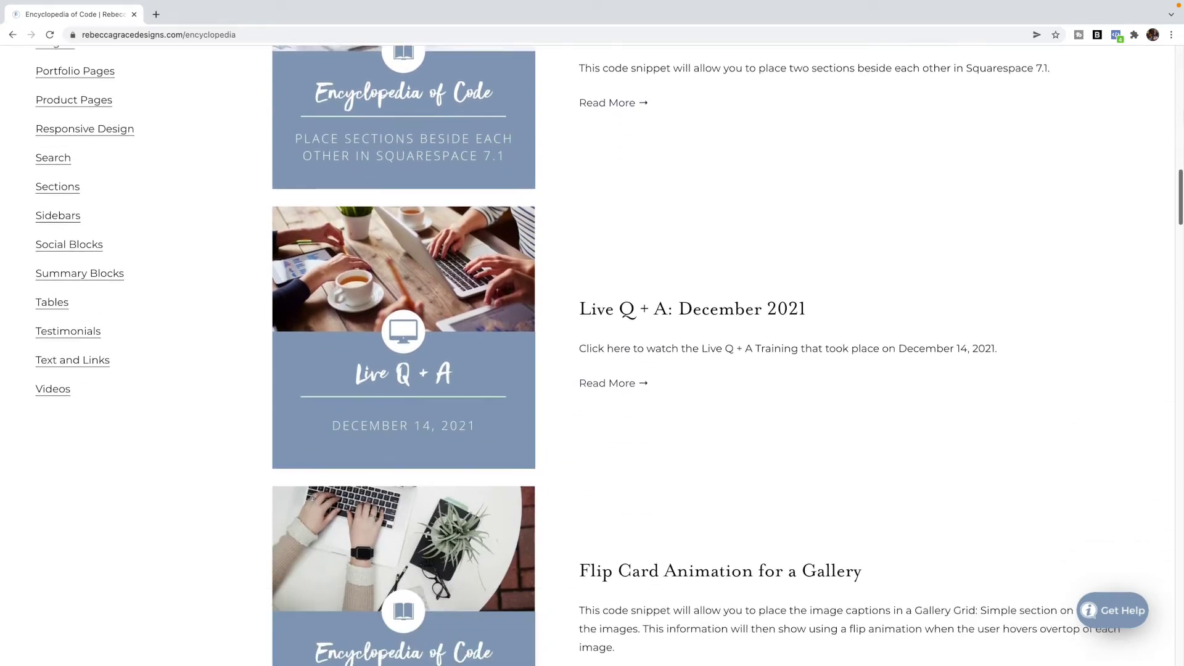
{"action": "scroll", "coordinate": [592, 356], "scroll_direction": "down", "scroll_amount": 1}
{"action": "scroll", "coordinate": [592, 356], "scroll_direction": "down", "scroll_amount": 4}
{"action": "scroll", "coordinate": [592, 355], "scroll_direction": "down", "scroll_amount": 2}
{"action": "scroll", "coordinate": [592, 355], "scroll_direction": "down", "scroll_amount": 5}
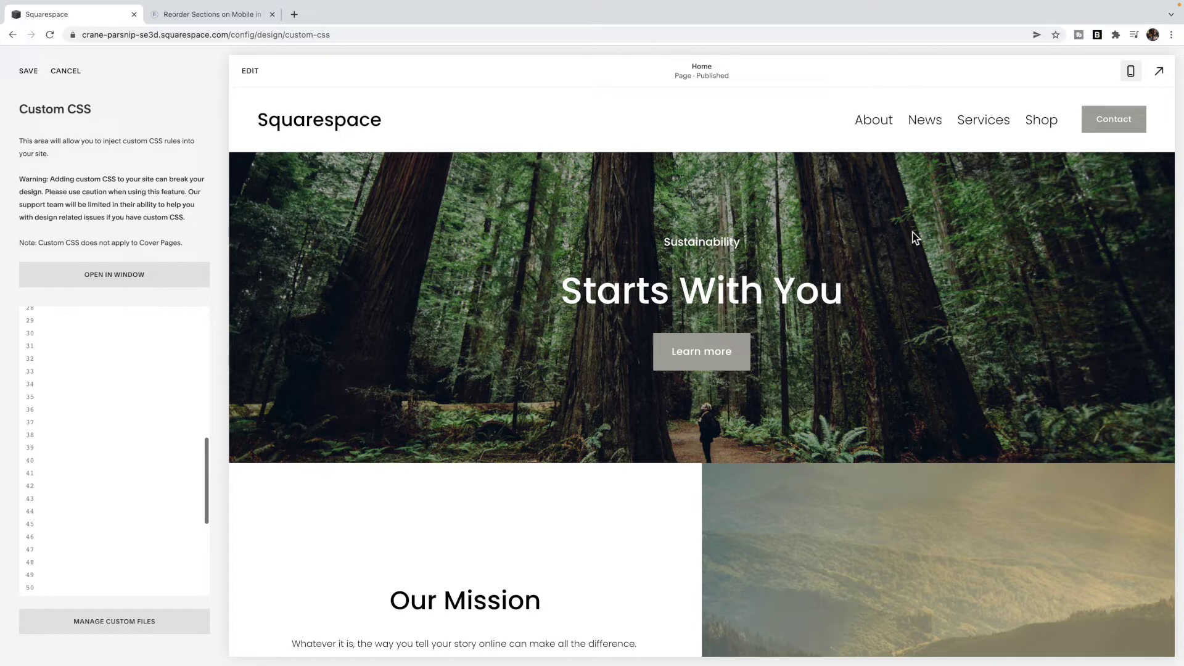
{"action": "scroll", "coordinate": [920, 236], "scroll_direction": "down", "scroll_amount": 1}
{"action": "scroll", "coordinate": [919, 236], "scroll_direction": "down", "scroll_amount": 3}
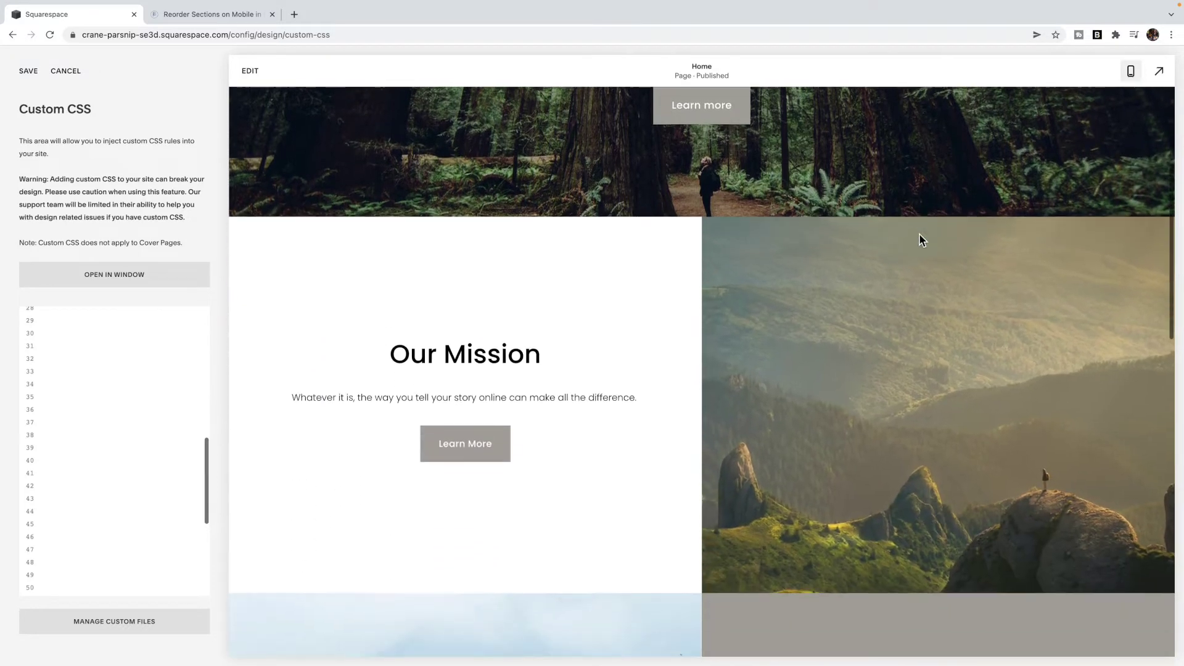
{"action": "scroll", "coordinate": [920, 236], "scroll_direction": "down", "scroll_amount": 2}
{"action": "scroll", "coordinate": [1004, 227], "scroll_direction": "down", "scroll_amount": 3}
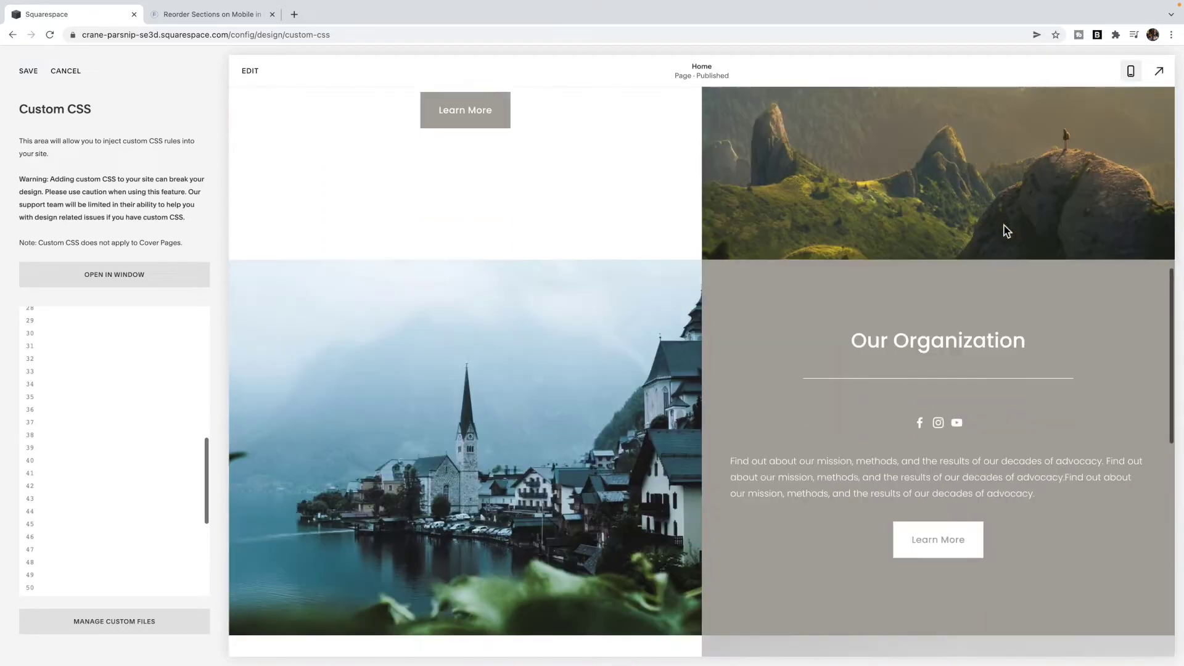
{"action": "scroll", "coordinate": [1004, 227], "scroll_direction": "down", "scroll_amount": 2}
{"action": "scroll", "coordinate": [1003, 227], "scroll_direction": "down", "scroll_amount": 3}
{"action": "scroll", "coordinate": [1004, 226], "scroll_direction": "down", "scroll_amount": 2}
{"action": "scroll", "coordinate": [1004, 226], "scroll_direction": "down", "scroll_amount": 2}
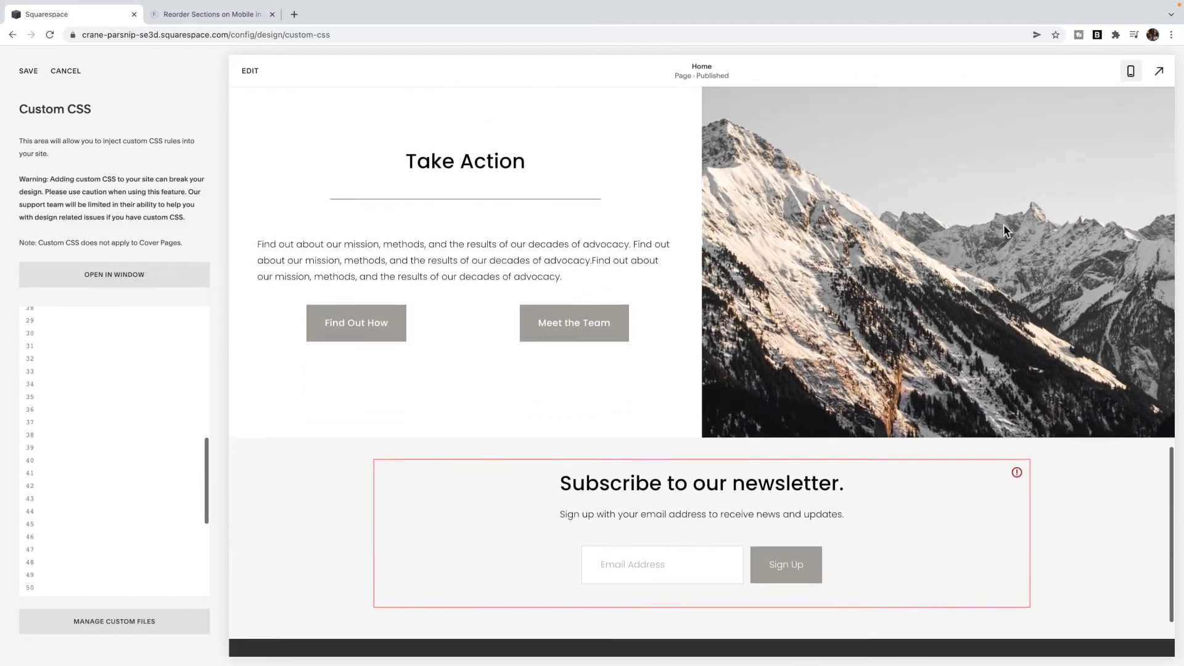
{"action": "scroll", "coordinate": [1003, 227], "scroll_direction": "down", "scroll_amount": 2}
{"action": "scroll", "coordinate": [1004, 230], "scroll_direction": "up", "scroll_amount": 2}
{"action": "scroll", "coordinate": [1004, 227], "scroll_direction": "up", "scroll_amount": 3}
{"action": "scroll", "coordinate": [1004, 227], "scroll_direction": "up", "scroll_amount": 3}
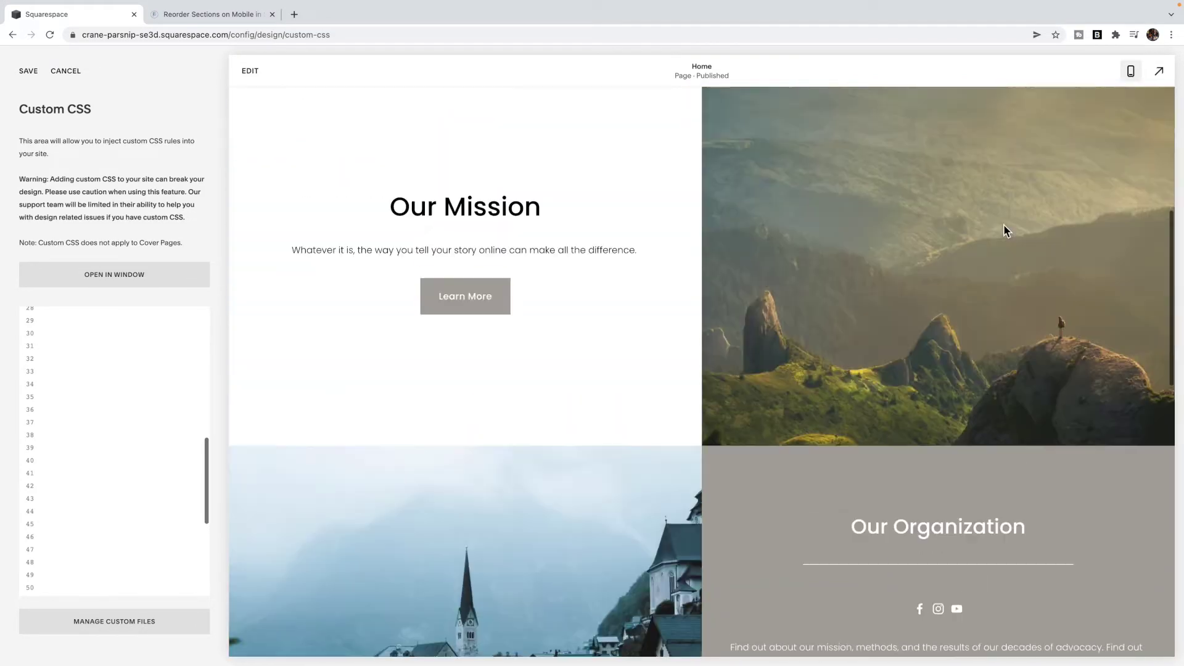
{"action": "scroll", "coordinate": [1003, 227], "scroll_direction": "up", "scroll_amount": 3}
{"action": "left_click", "coordinate": [1130, 70]}
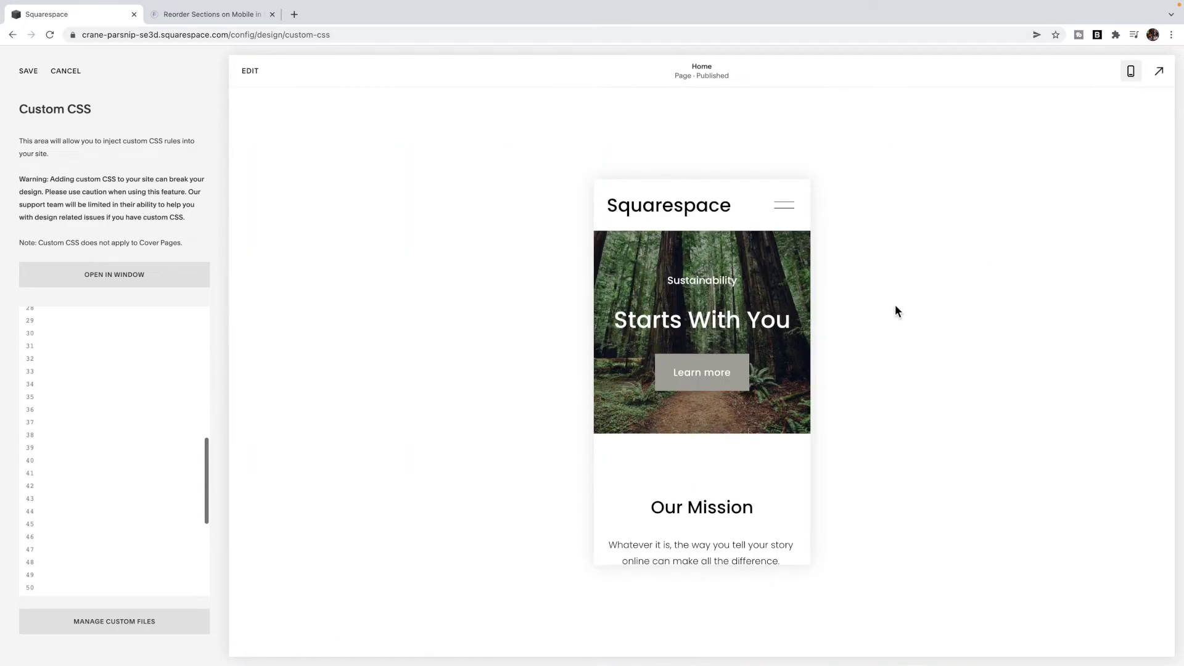
{"action": "scroll", "coordinate": [785, 335], "scroll_direction": "down", "scroll_amount": 2}
{"action": "scroll", "coordinate": [786, 334], "scroll_direction": "down", "scroll_amount": 1}
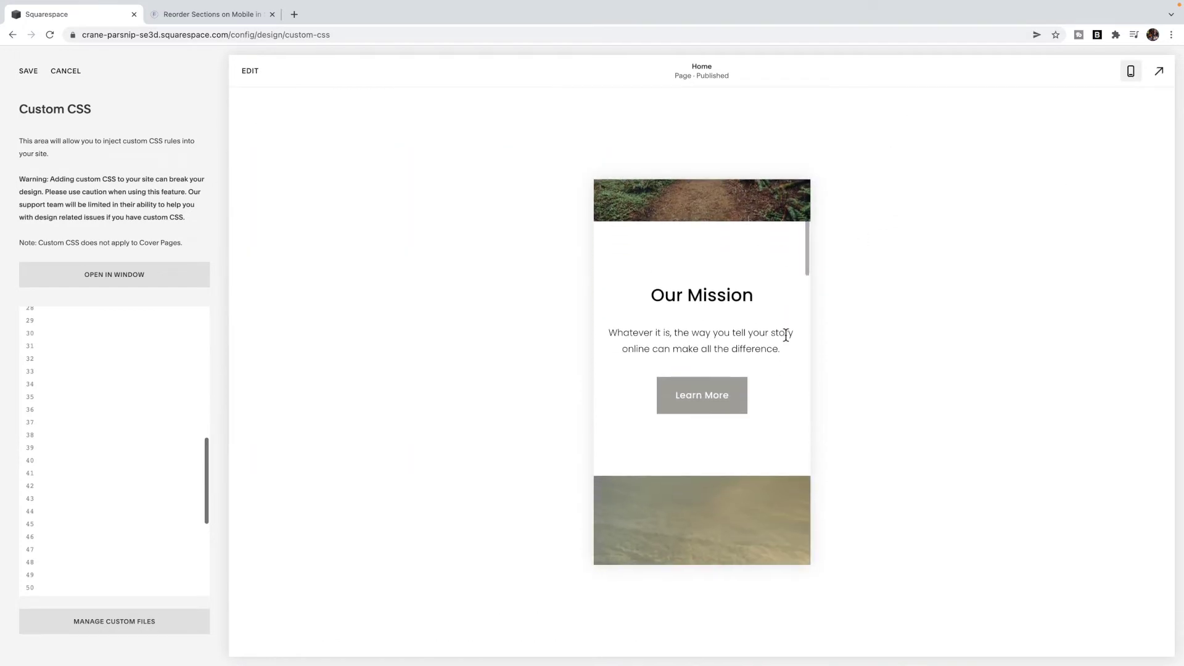
{"action": "scroll", "coordinate": [786, 335], "scroll_direction": "down", "scroll_amount": 3}
{"action": "scroll", "coordinate": [786, 334], "scroll_direction": "down", "scroll_amount": 3}
{"action": "scroll", "coordinate": [785, 334], "scroll_direction": "down", "scroll_amount": 2}
{"action": "scroll", "coordinate": [786, 334], "scroll_direction": "down", "scroll_amount": 3}
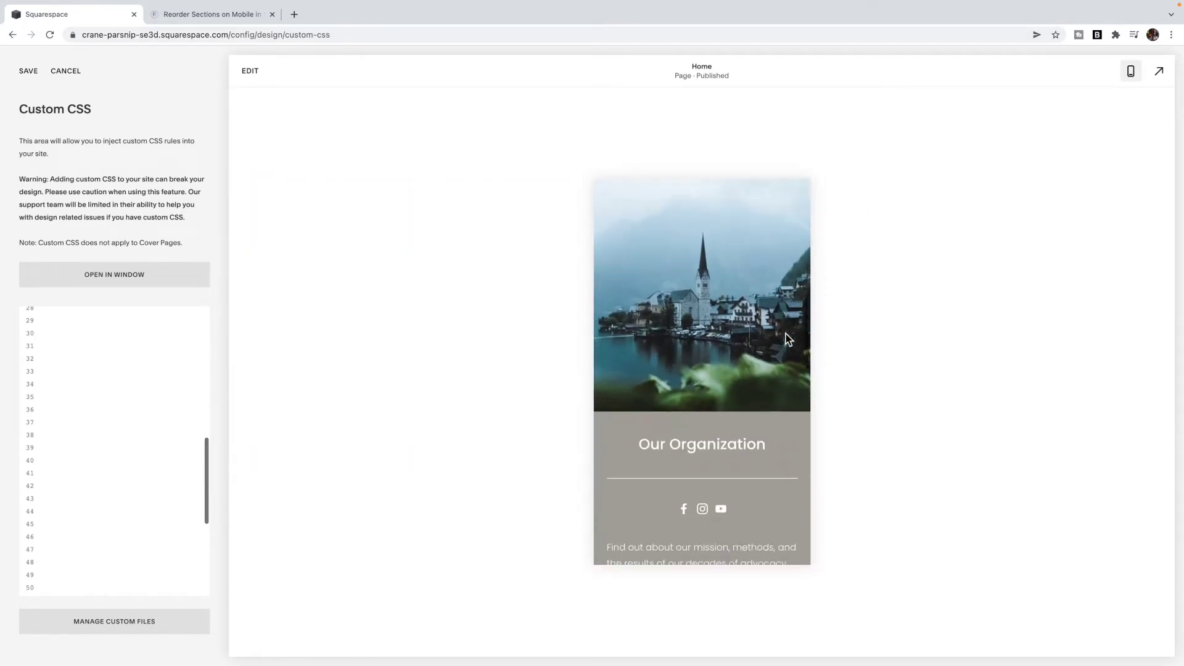
{"action": "scroll", "coordinate": [785, 334], "scroll_direction": "down", "scroll_amount": 2}
{"action": "scroll", "coordinate": [785, 334], "scroll_direction": "down", "scroll_amount": 2}
{"action": "scroll", "coordinate": [785, 333], "scroll_direction": "down", "scroll_amount": 3}
{"action": "scroll", "coordinate": [785, 333], "scroll_direction": "down", "scroll_amount": 3}
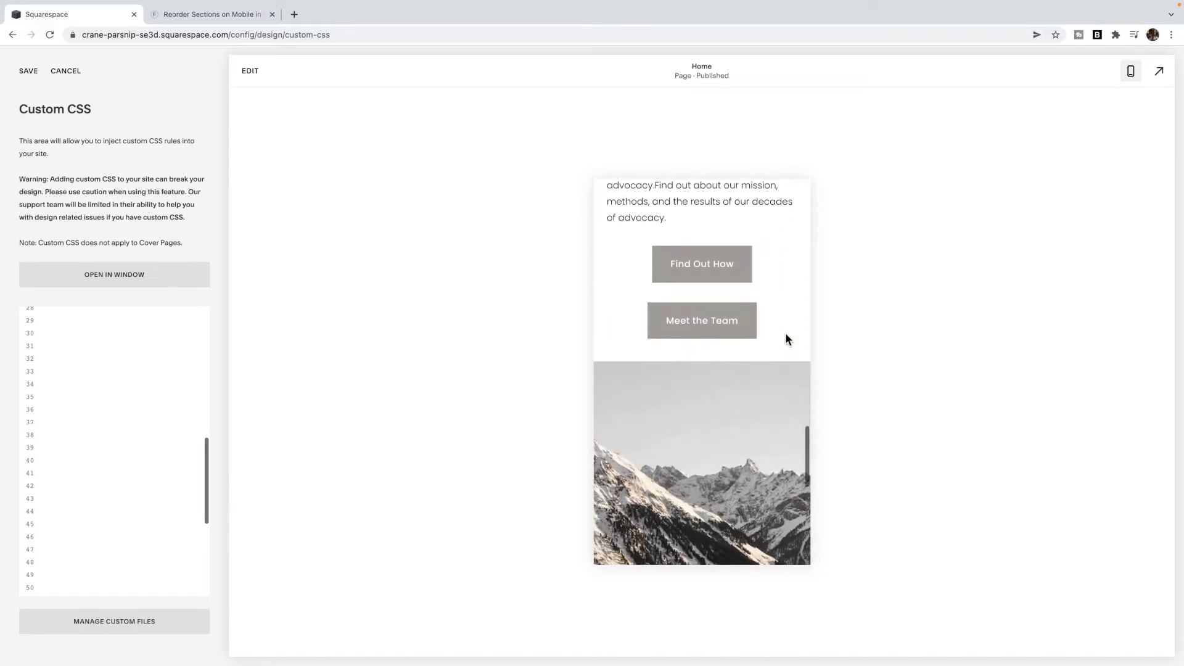
{"action": "scroll", "coordinate": [785, 334], "scroll_direction": "down", "scroll_amount": 3}
{"action": "scroll", "coordinate": [786, 333], "scroll_direction": "up", "scroll_amount": 2}
{"action": "scroll", "coordinate": [785, 331], "scroll_direction": "up", "scroll_amount": 3}
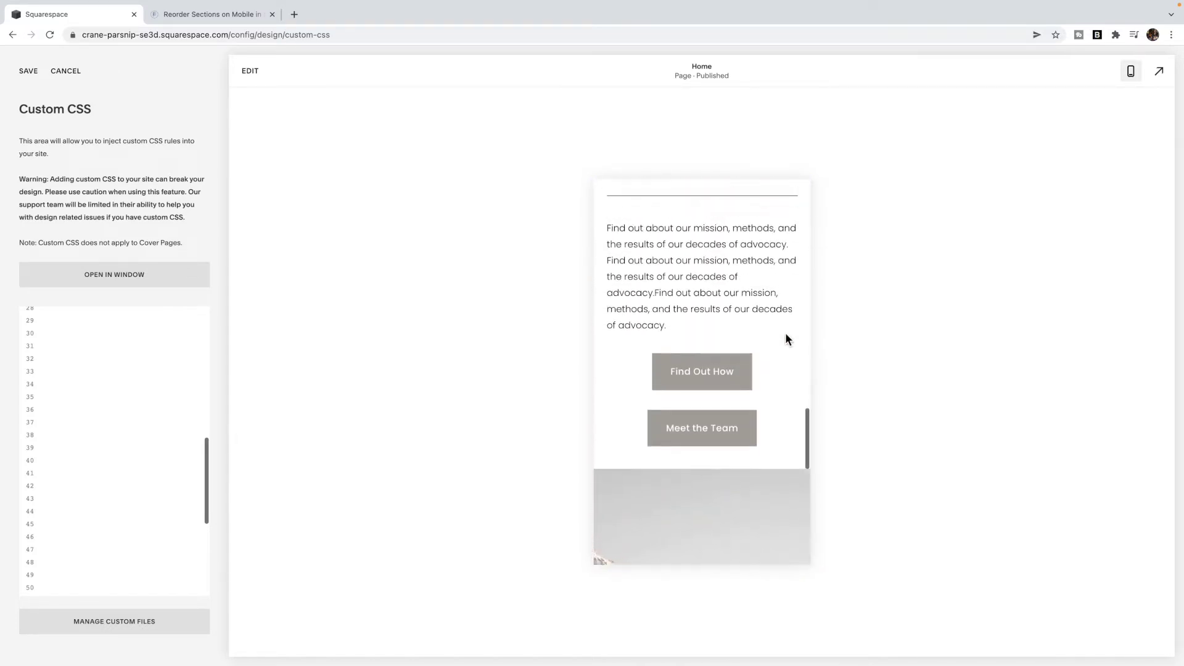
{"action": "scroll", "coordinate": [786, 332], "scroll_direction": "up", "scroll_amount": 2}
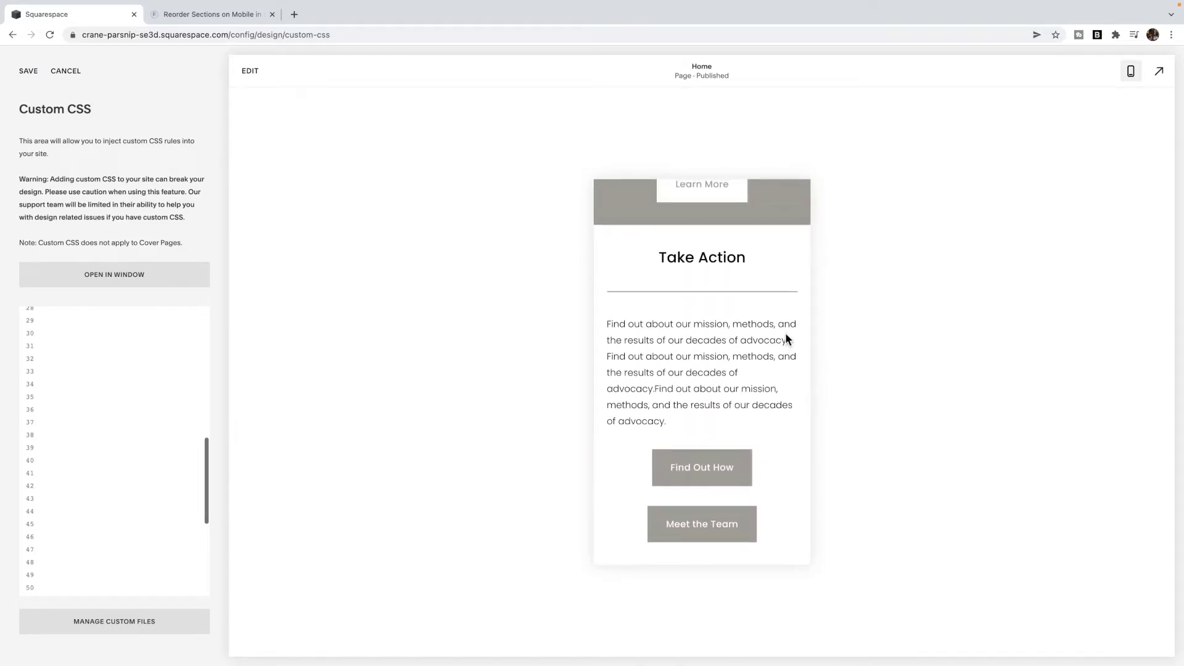
{"action": "scroll", "coordinate": [785, 336], "scroll_direction": "up", "scroll_amount": 3}
{"action": "scroll", "coordinate": [785, 332], "scroll_direction": "up", "scroll_amount": 3}
{"action": "scroll", "coordinate": [786, 332], "scroll_direction": "up", "scroll_amount": 3}
{"action": "scroll", "coordinate": [785, 332], "scroll_direction": "up", "scroll_amount": 3}
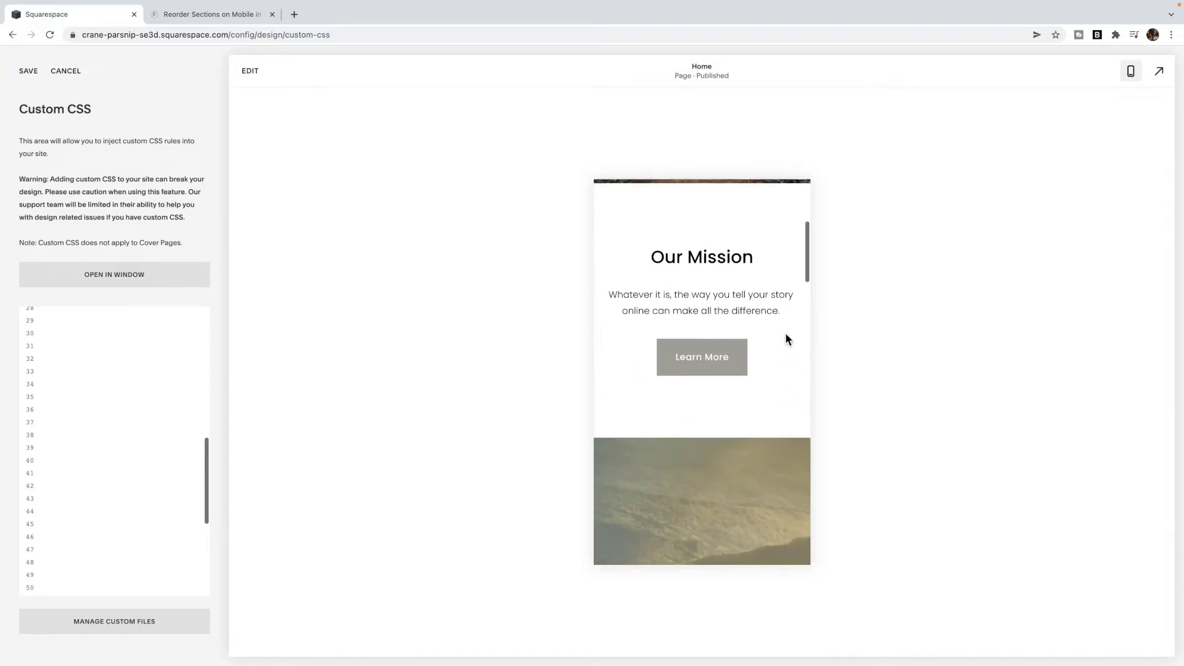
{"action": "scroll", "coordinate": [785, 332], "scroll_direction": "up", "scroll_amount": 1}
{"action": "scroll", "coordinate": [786, 335], "scroll_direction": "up", "scroll_amount": 3}
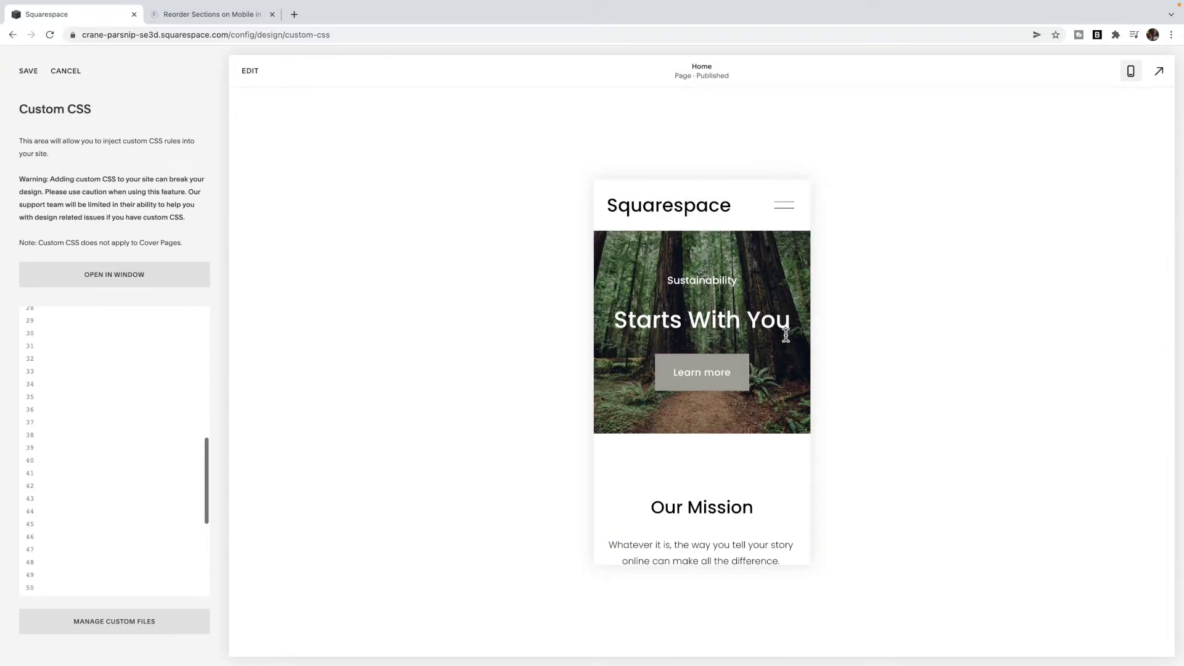
{"action": "scroll", "coordinate": [785, 335], "scroll_direction": "down", "scroll_amount": 1}
{"action": "left_click", "coordinate": [1132, 73]}
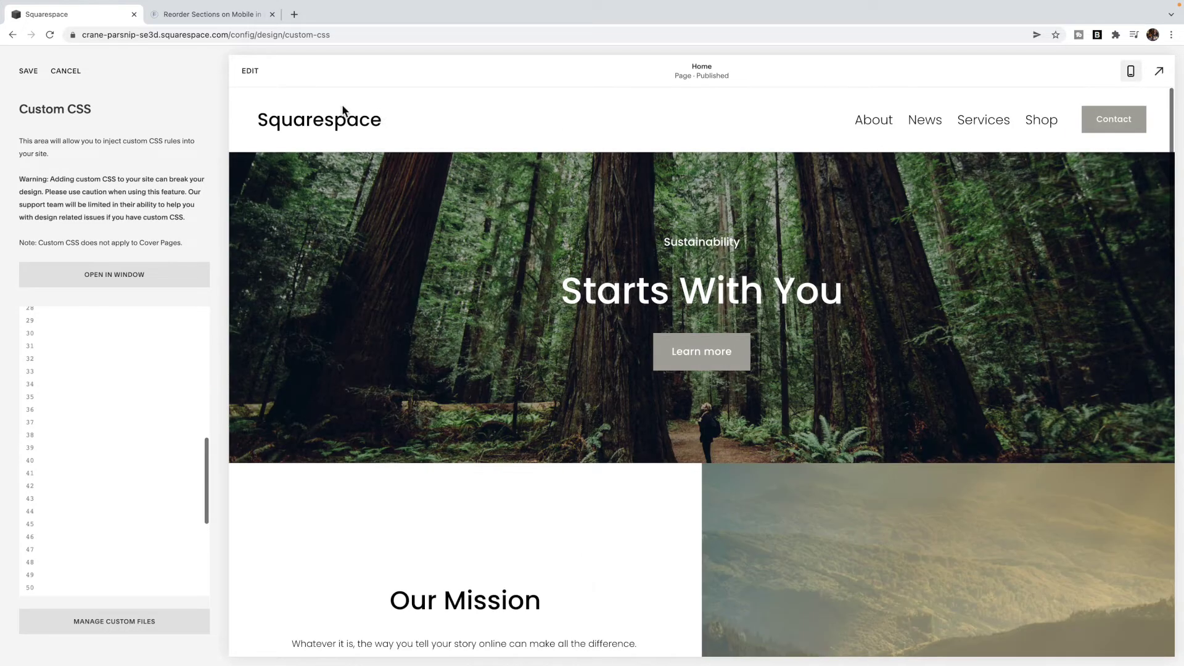
Enter home page editing to browse its sections, then exit back to Custom CSS
{"action": "left_click", "coordinate": [249, 73]}
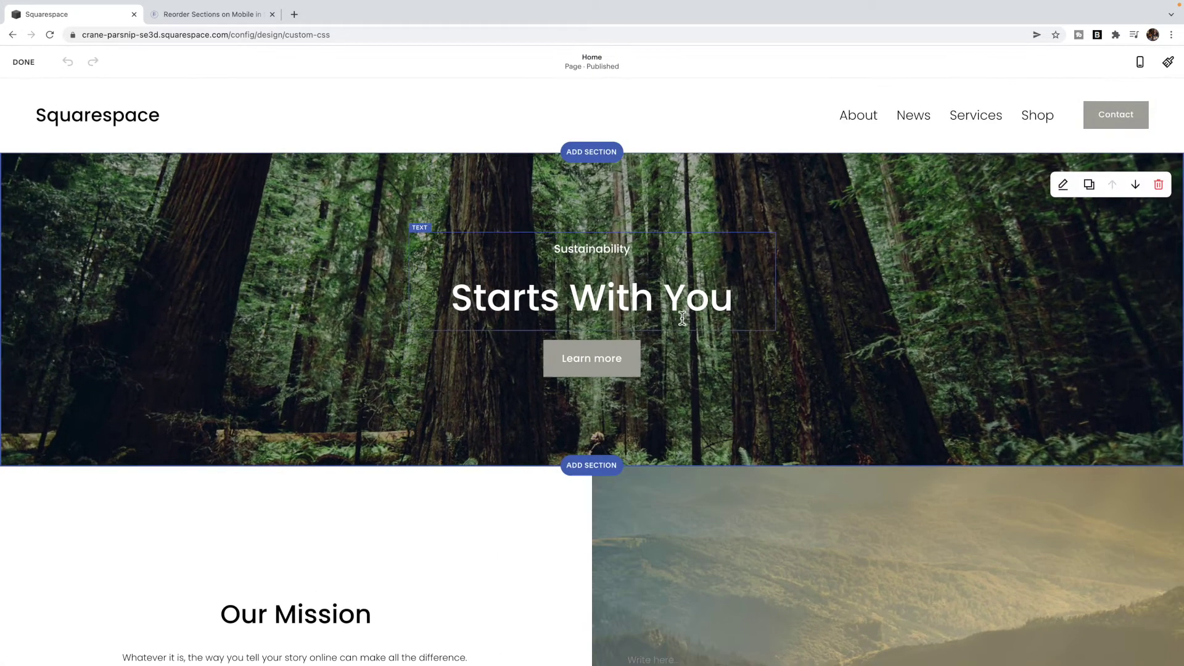
{"action": "scroll", "coordinate": [764, 253], "scroll_direction": "down", "scroll_amount": 5}
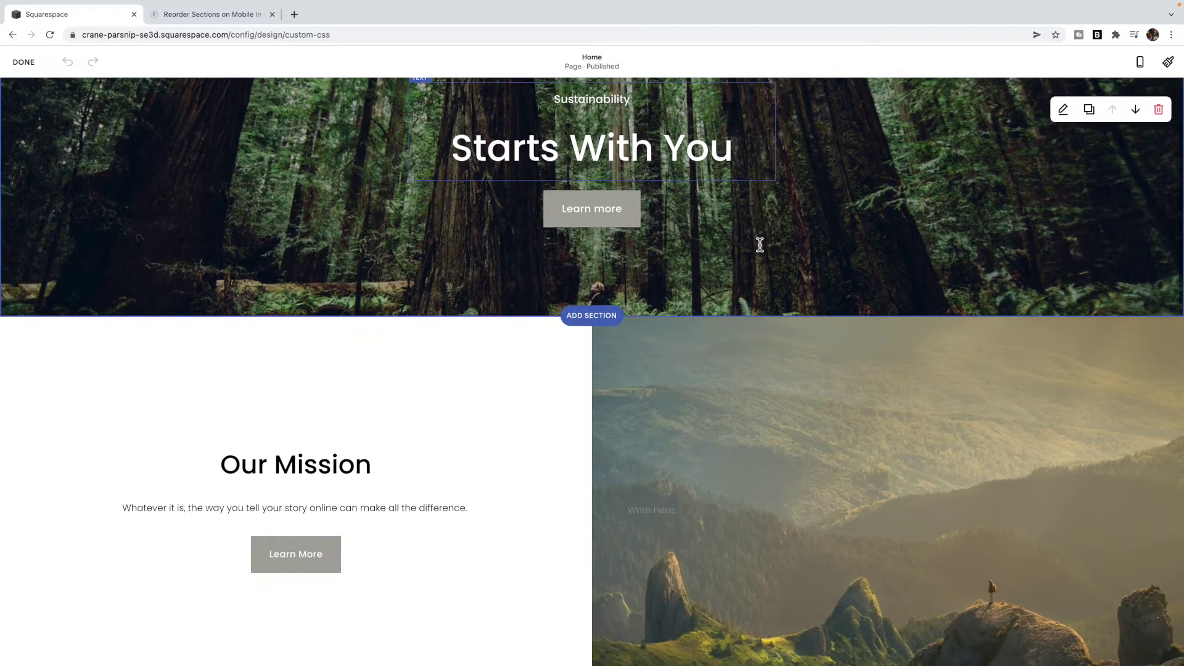
{"action": "scroll", "coordinate": [759, 248], "scroll_direction": "down", "scroll_amount": 1}
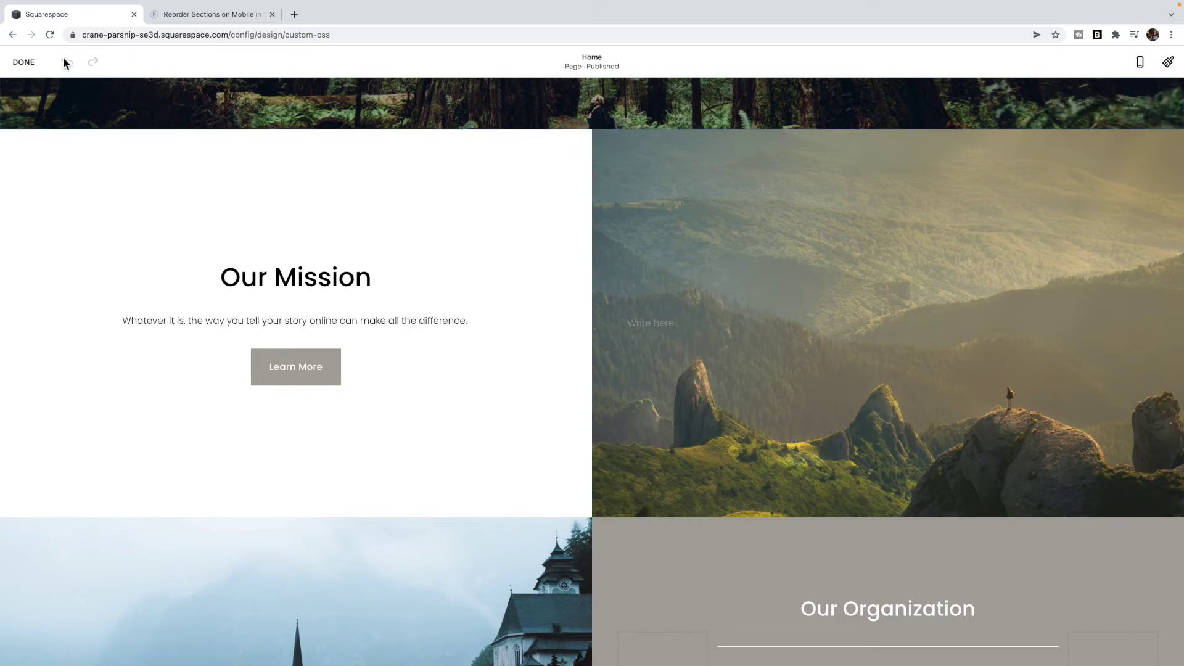
{"action": "left_click", "coordinate": [23, 68]}
Select the full Reorder Sections on Mobile CSS snippet in the tutorial post
{"action": "left_click", "coordinate": [177, 13]}
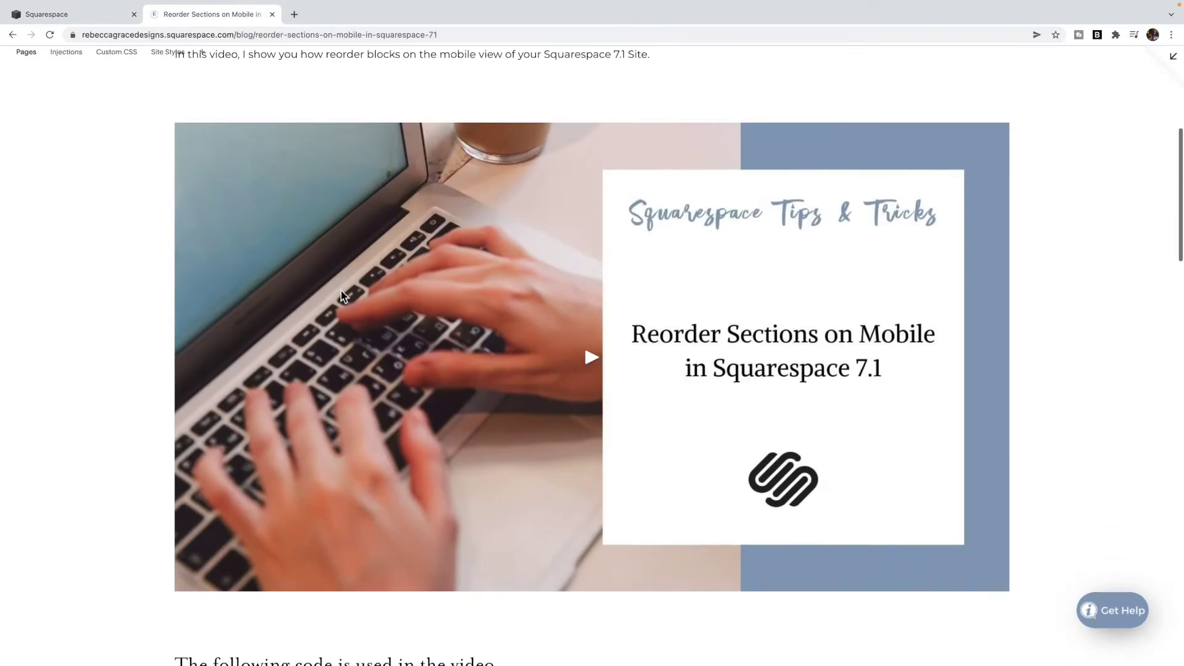
{"action": "scroll", "coordinate": [340, 290], "scroll_direction": "down", "scroll_amount": 4}
{"action": "scroll", "coordinate": [340, 289], "scroll_direction": "down", "scroll_amount": 4}
{"action": "scroll", "coordinate": [340, 290], "scroll_direction": "down", "scroll_amount": 3}
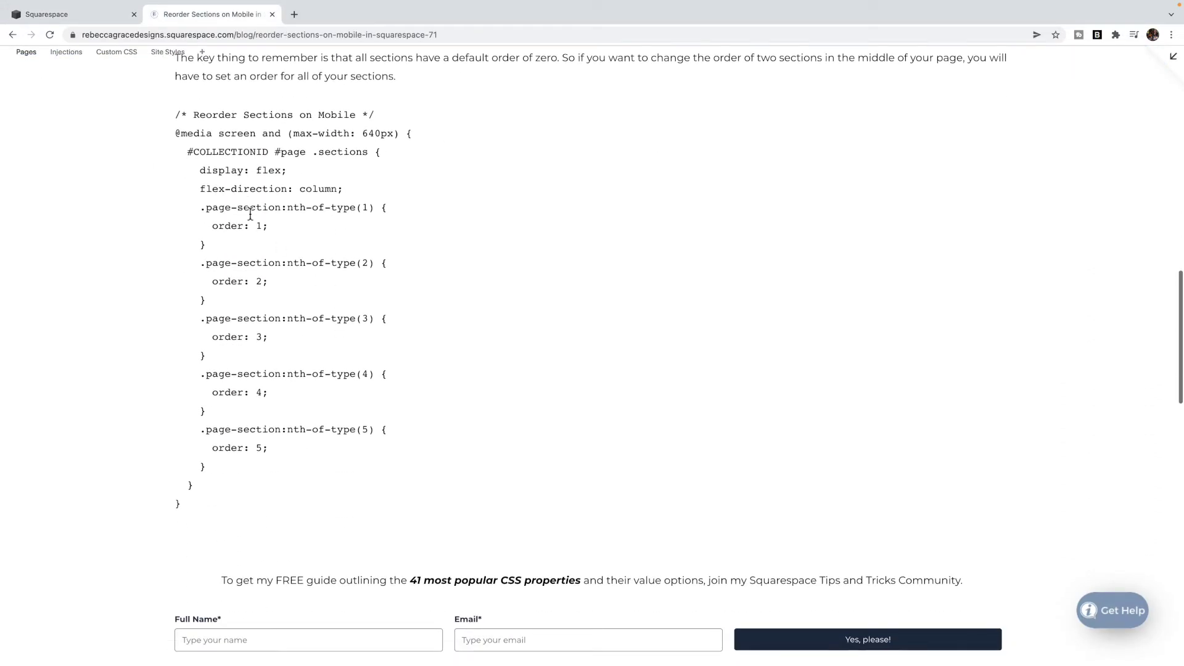
{"action": "mouse_move", "coordinate": [175, 115]}
{"action": "left_mouse_down"}
{"action": "mouse_move", "coordinate": [198, 222]}
{"action": "mouse_move", "coordinate": [198, 497]}
{"action": "left_mouse_up"}
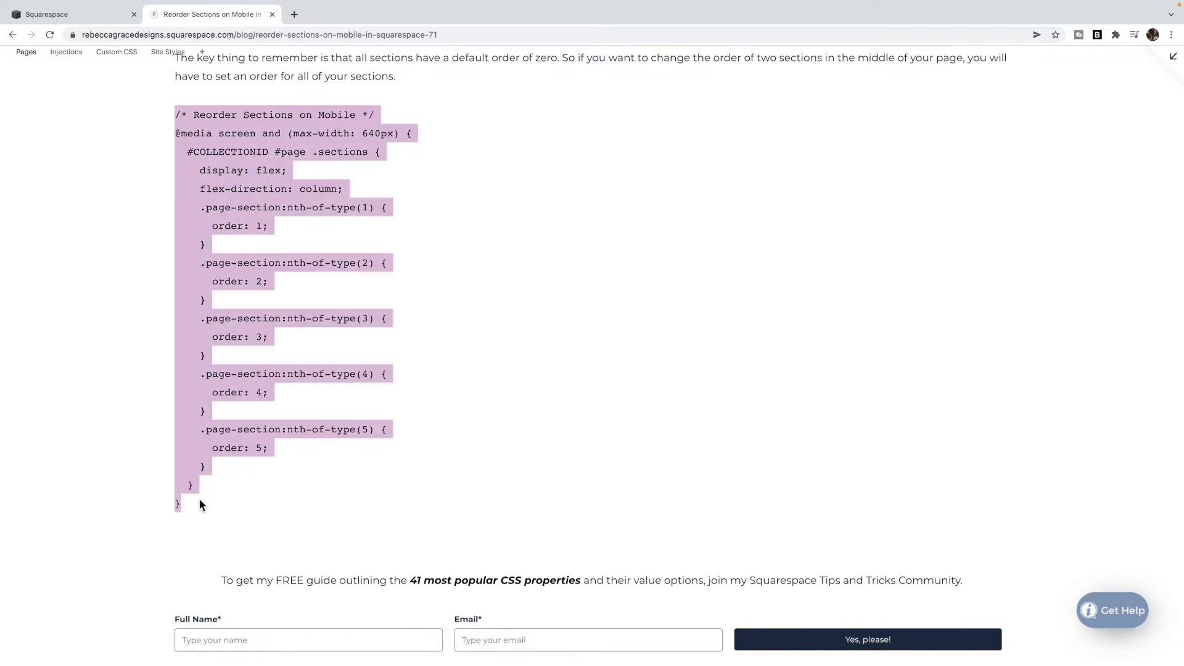
{"action": "left_click", "coordinate": [95, 19]}
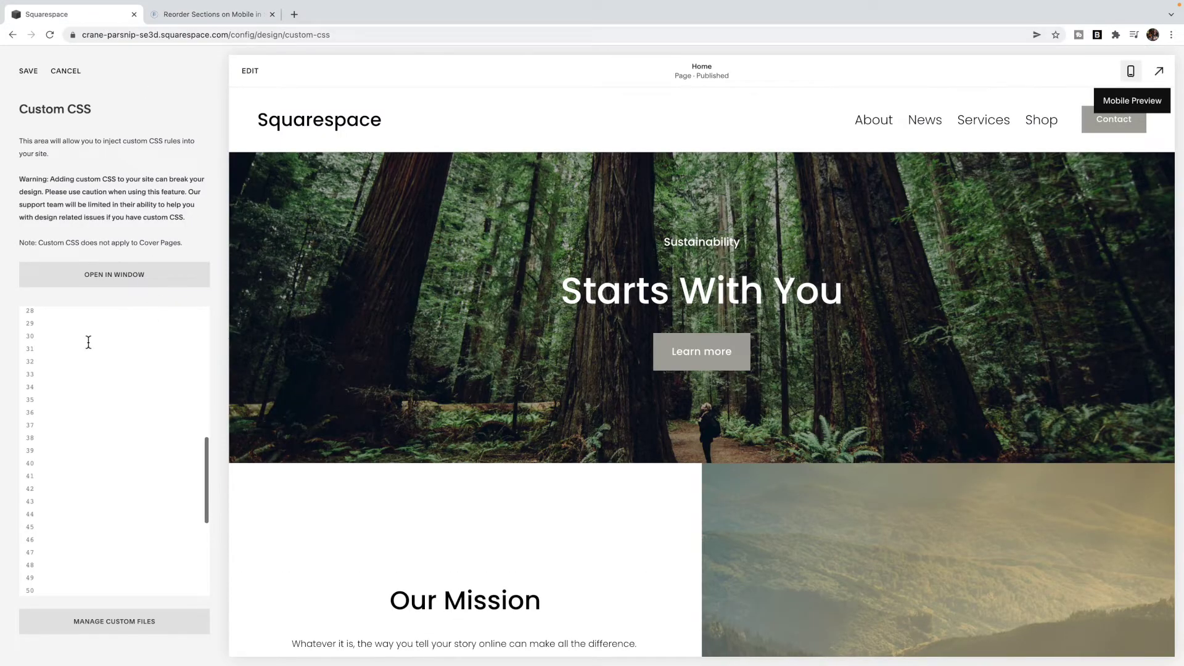
Paste the reorder snippet and replace #COLLECTIONID with the home page's collection ID from Block Identifier
{"action": "left_click", "coordinate": [58, 323]}
{"action": "type", "text": "/* Reorder Sections on Mobile */ @media screen and (max-width: 640px) {   #COLLECTIONID #page .sections {     display: flex;     flex-direction: column;     .page-section:nth-of-type(1) {       order: 1;     }     .page-section:nth-of-type(2) {       order: 2;     }     .page-section:nth-of-type(3) {       order: 3;     }     .page-section:nth-of-type(4) {       order: 4;     }     .page-section:nth-of-type(5) {       order: 5;     }   } }"}
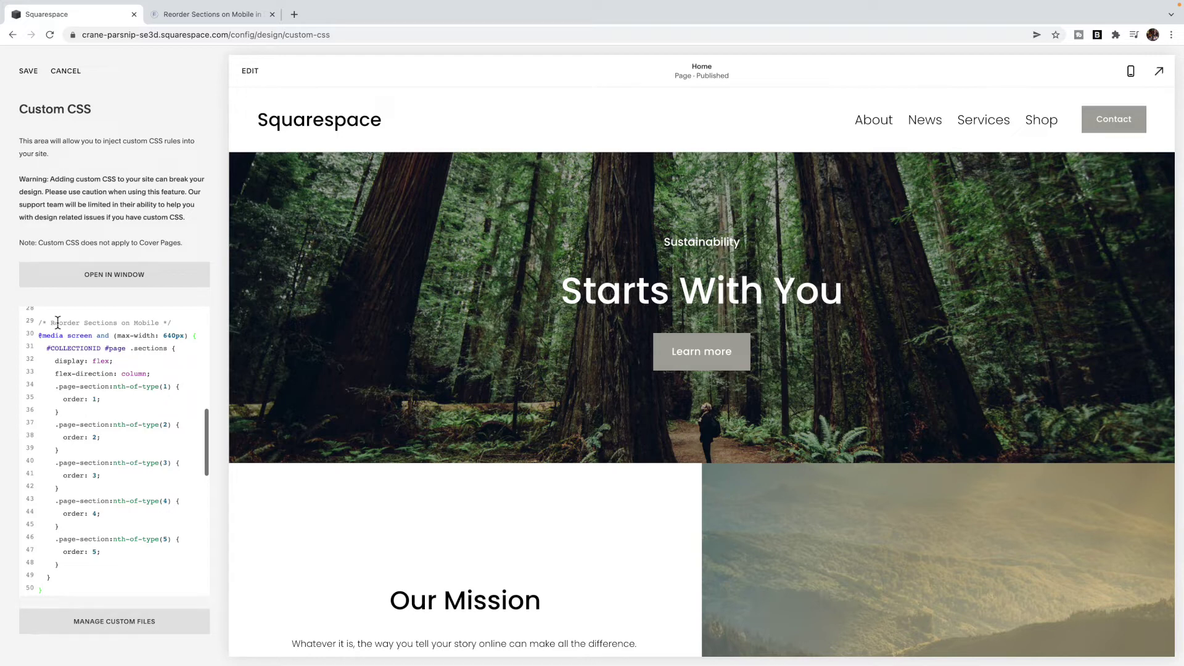
{"action": "left_click", "coordinate": [1097, 37]}
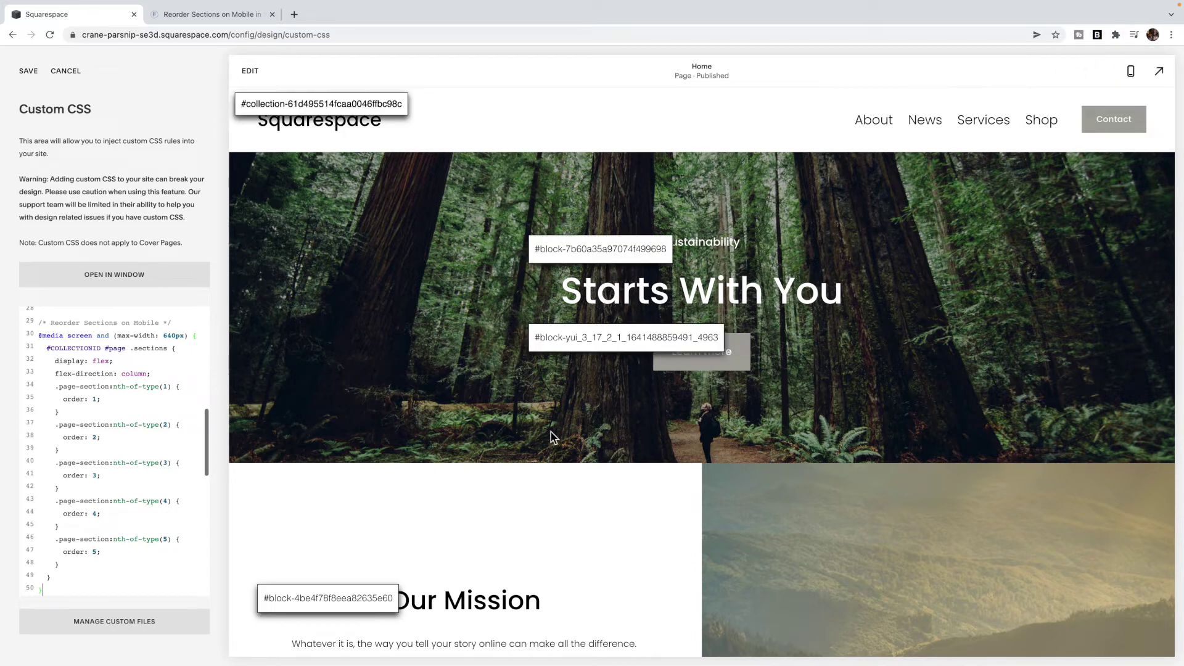
{"action": "left_click", "coordinate": [333, 111]}
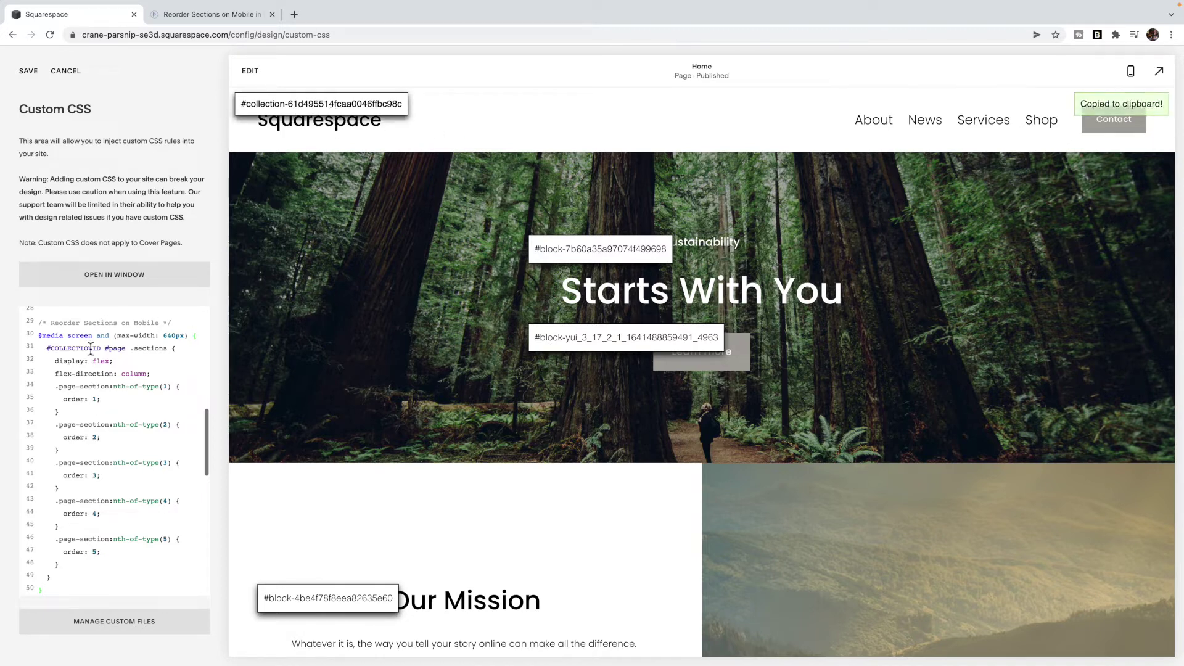
{"action": "left_click_drag", "start_coordinate": [103, 349], "coordinate": [46, 350]}
{"action": "key", "text": "ctrl+v"}
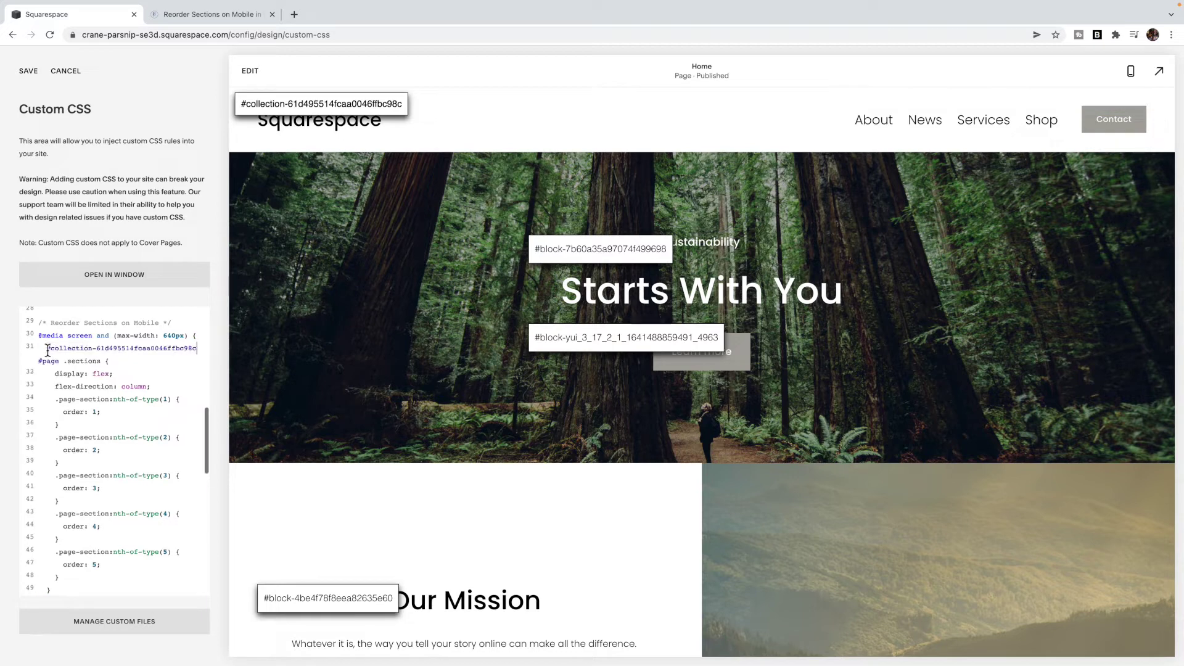
{"action": "left_click", "coordinate": [1096, 37]}
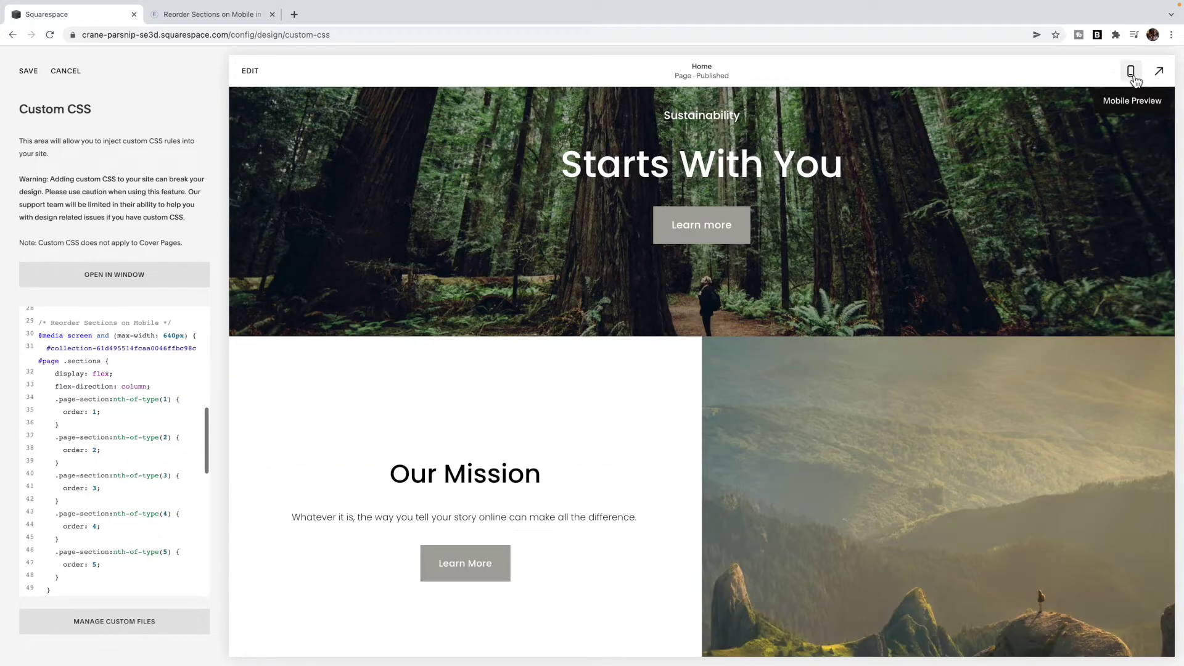
{"action": "scroll", "coordinate": [1005, 192], "scroll_direction": "down", "scroll_amount": 2}
{"action": "left_click", "coordinate": [1131, 71]}
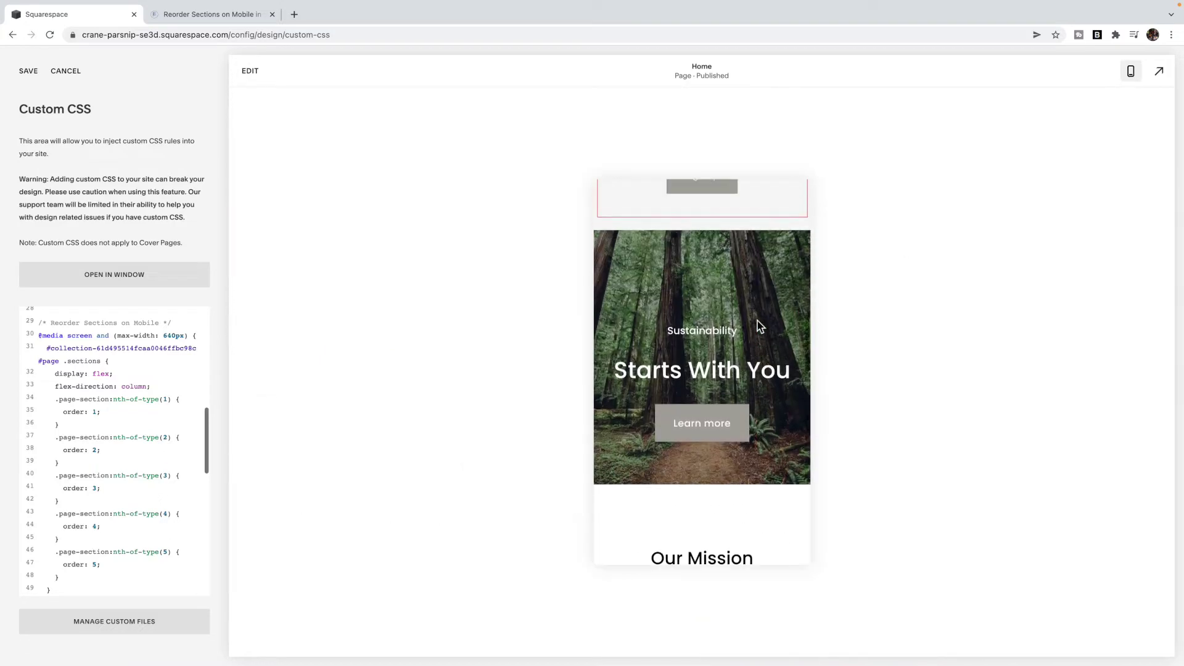
{"action": "scroll", "coordinate": [758, 321], "scroll_direction": "down", "scroll_amount": 5}
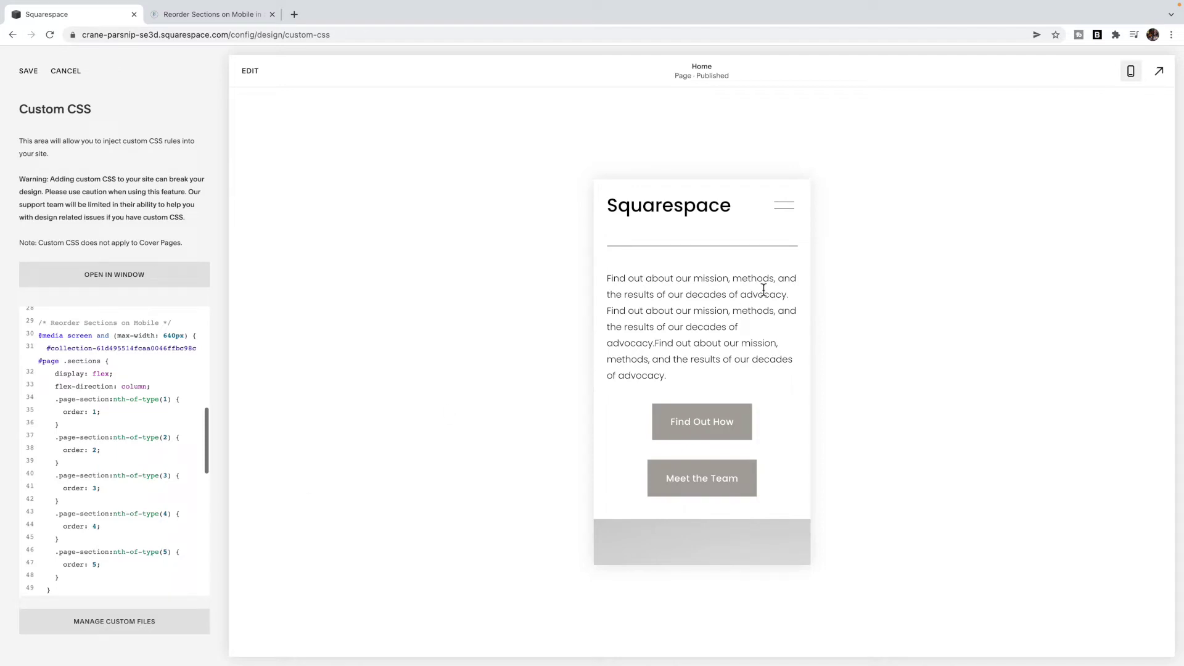
{"action": "scroll", "coordinate": [764, 290], "scroll_direction": "down", "scroll_amount": 1}
{"action": "scroll", "coordinate": [763, 289], "scroll_direction": "down", "scroll_amount": 5}
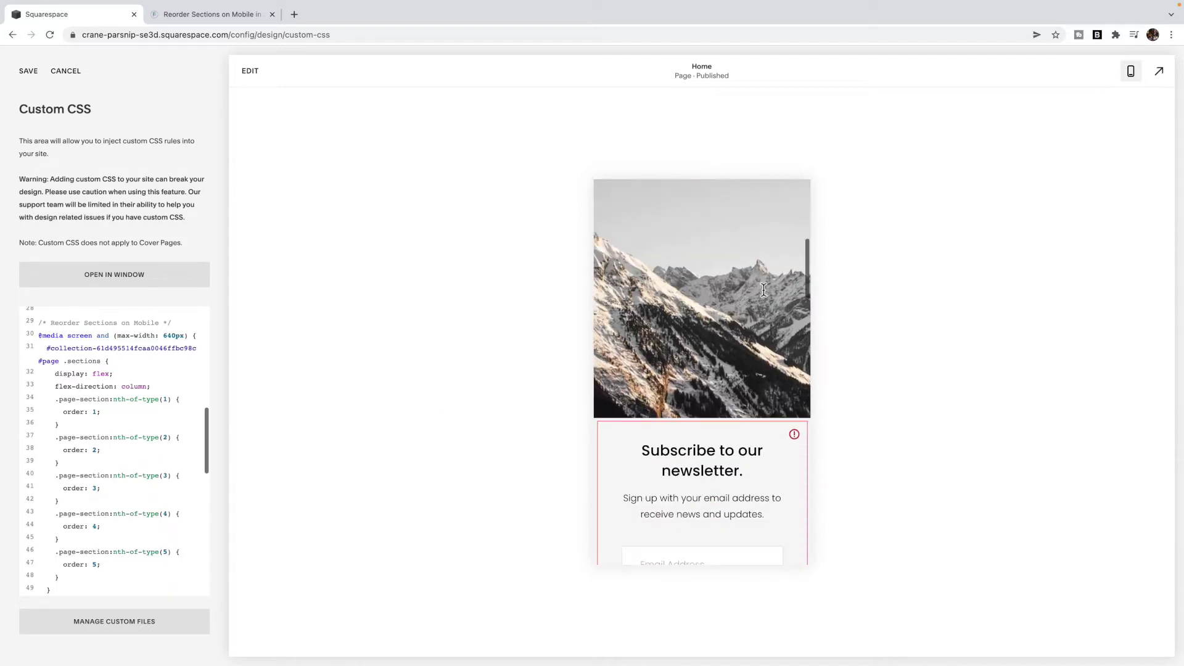
{"action": "scroll", "coordinate": [763, 290], "scroll_direction": "down", "scroll_amount": 5}
{"action": "scroll", "coordinate": [764, 290], "scroll_direction": "down", "scroll_amount": 1}
{"action": "scroll", "coordinate": [763, 294], "scroll_direction": "up", "scroll_amount": 5}
{"action": "scroll", "coordinate": [763, 293], "scroll_direction": "up", "scroll_amount": 4}
{"action": "scroll", "coordinate": [763, 293], "scroll_direction": "down", "scroll_amount": 5}
{"action": "scroll", "coordinate": [764, 294], "scroll_direction": "down", "scroll_amount": 2}
{"action": "scroll", "coordinate": [763, 293], "scroll_direction": "down", "scroll_amount": 1}
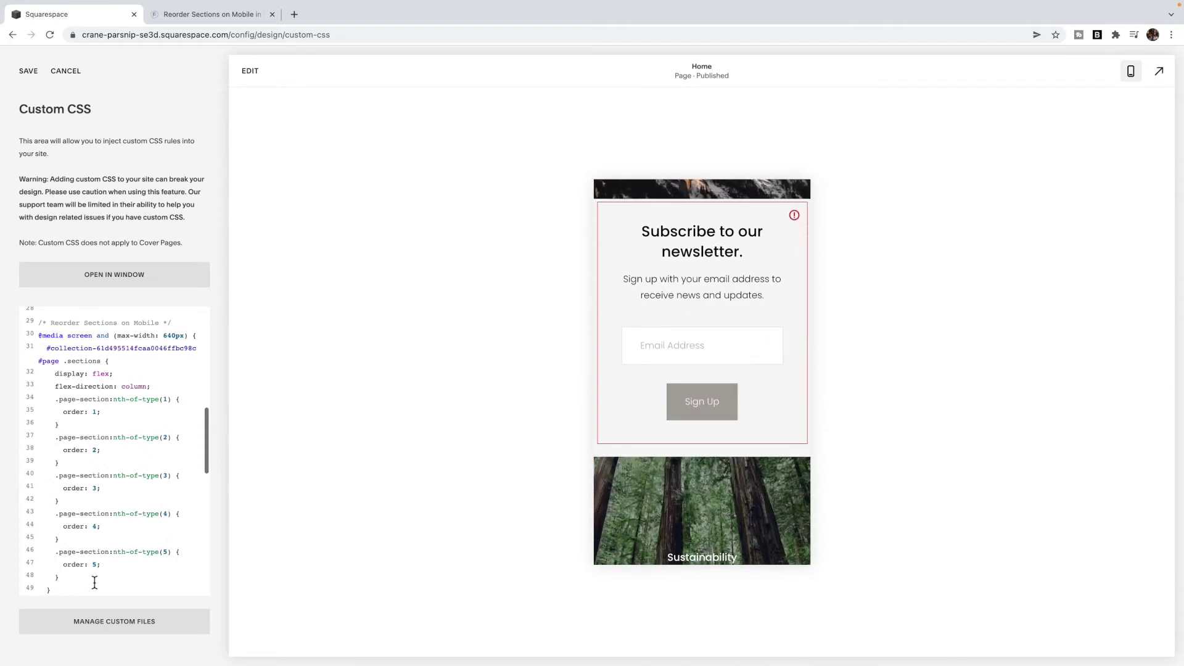
{"action": "scroll", "coordinate": [76, 575], "scroll_direction": "down", "scroll_amount": 3}
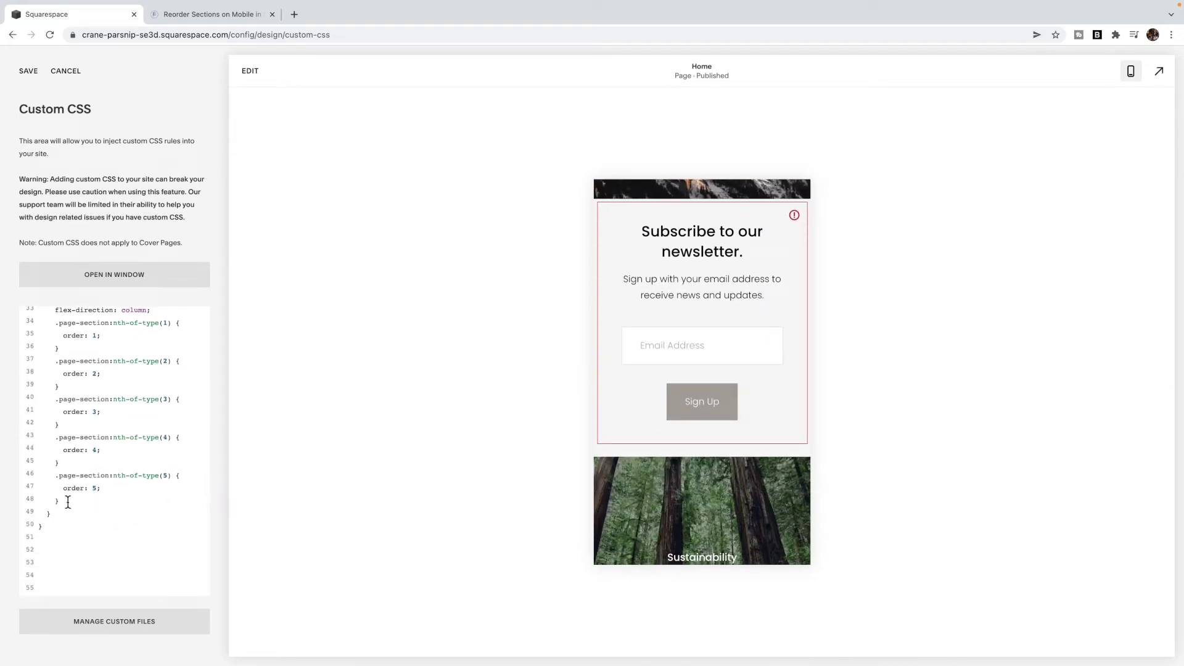
Duplicate the nth-of-type(5) order rule and renumber the copy to section 6
{"action": "left_click_drag", "start_coordinate": [68, 501], "coordinate": [56, 483]}
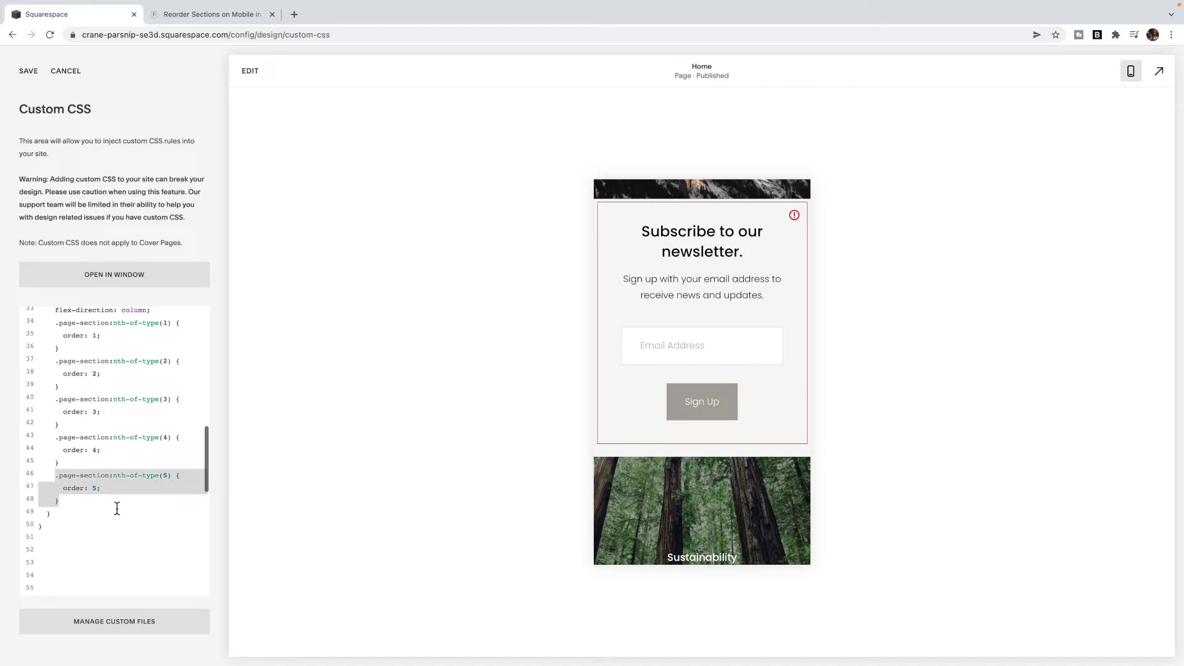
{"action": "left_click", "coordinate": [81, 503]}
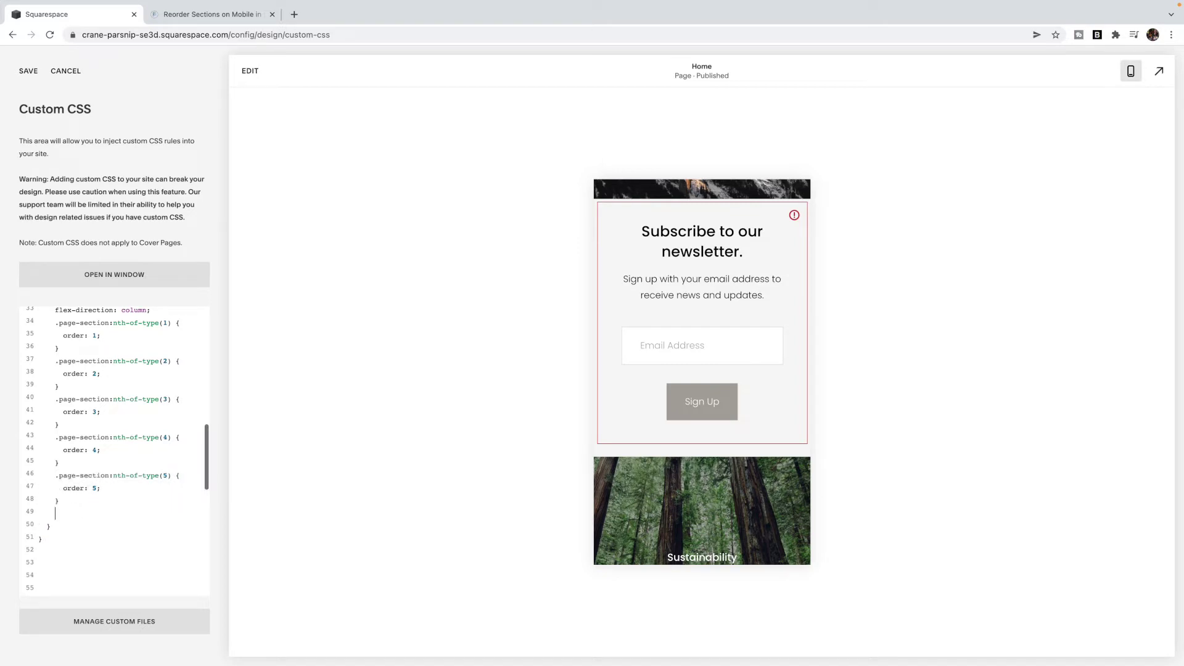
{"action": "key", "text": "ctrl+v"}
{"action": "left_click", "coordinate": [167, 513]}
{"action": "key", "text": "BackSpace"}
{"action": "type", "text": "6"}
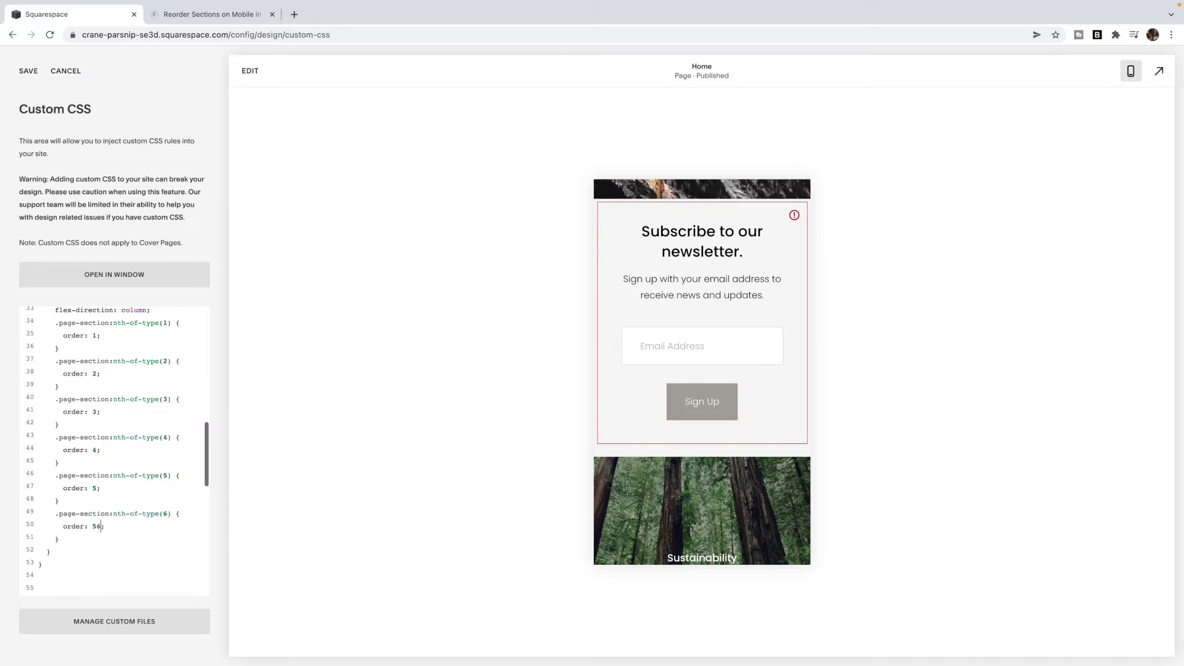
Paste two more copies of the rule for sections 7 and 8
{"action": "left_click", "coordinate": [75, 539]}
{"action": "key", "text": "ctrl+v"}
{"action": "left_click", "coordinate": [167, 555]}
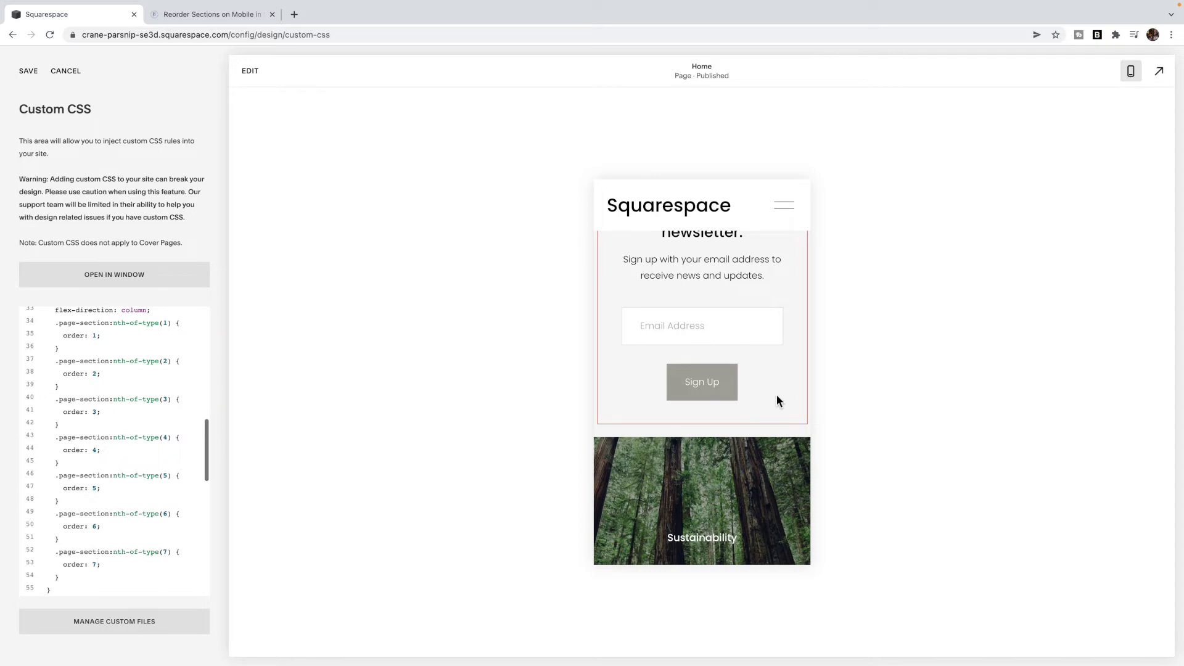
{"action": "scroll", "coordinate": [776, 398], "scroll_direction": "down", "scroll_amount": 2}
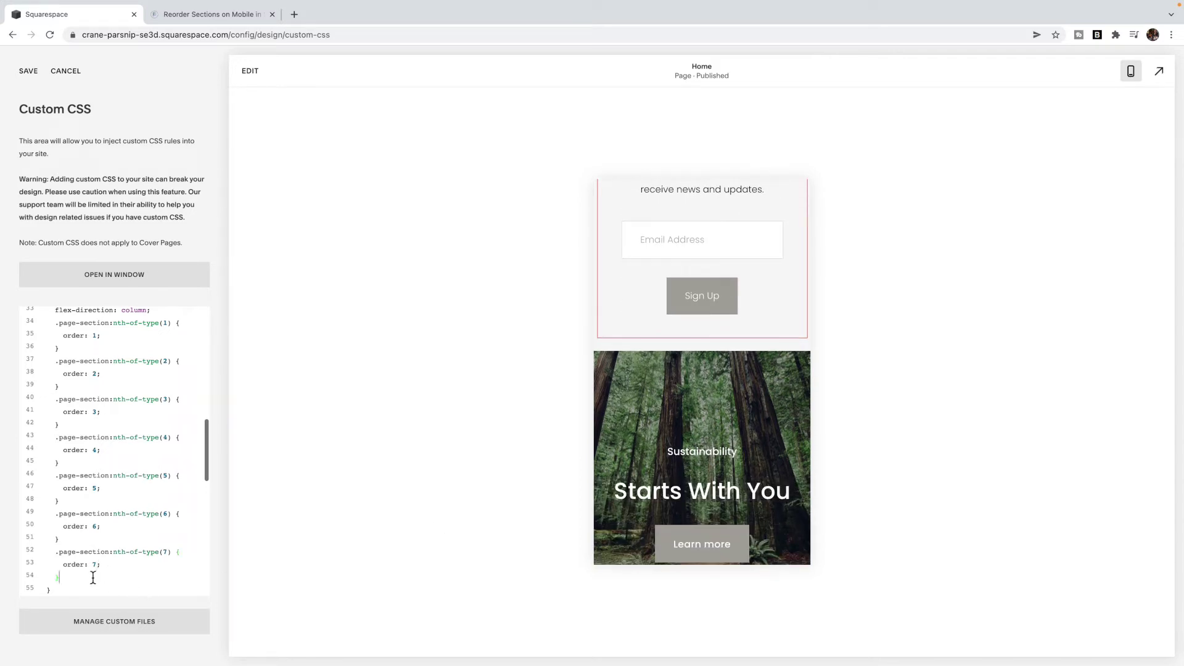
{"action": "key", "text": "ctrl+v"}
{"action": "double_click", "coordinate": [166, 565]}
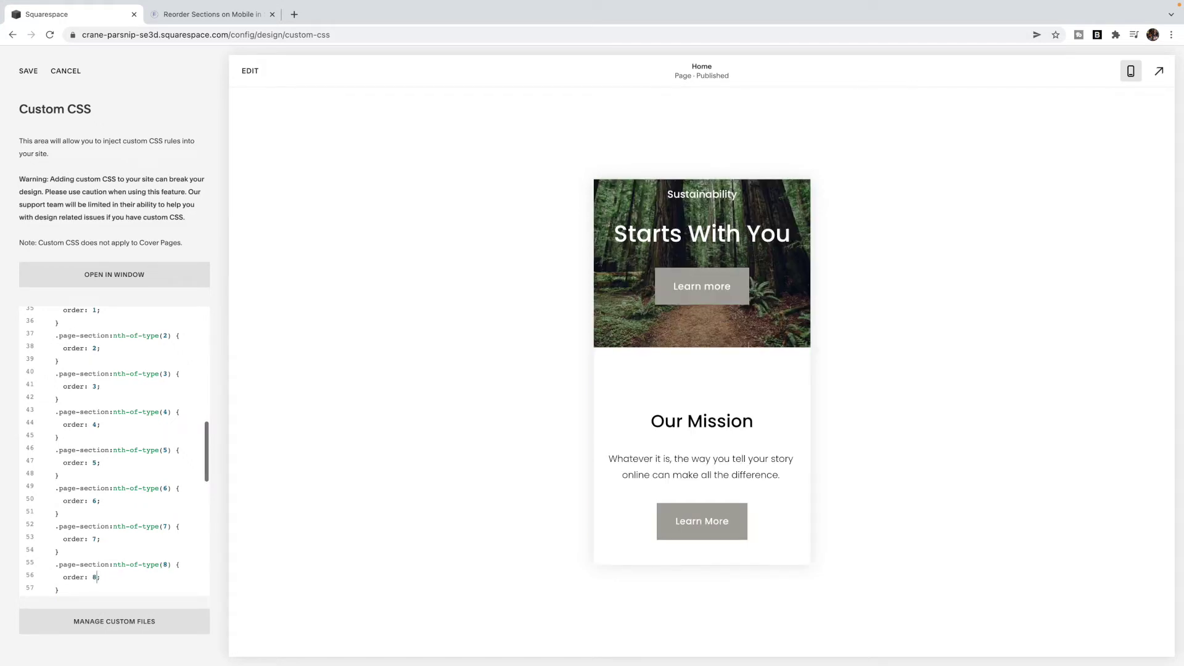
{"action": "scroll", "coordinate": [675, 409], "scroll_direction": "up", "scroll_amount": 2}
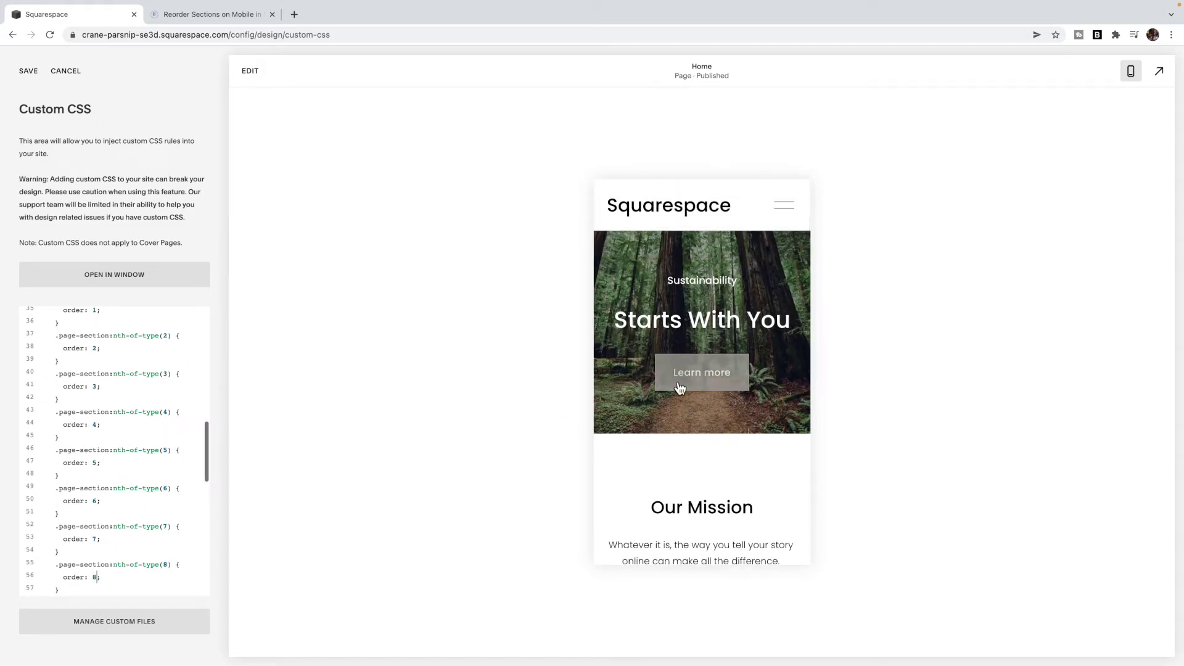
{"action": "scroll", "coordinate": [678, 387], "scroll_direction": "down", "scroll_amount": 2}
{"action": "scroll", "coordinate": [678, 385], "scroll_direction": "down", "scroll_amount": 4}
{"action": "scroll", "coordinate": [678, 385], "scroll_direction": "down", "scroll_amount": 6}
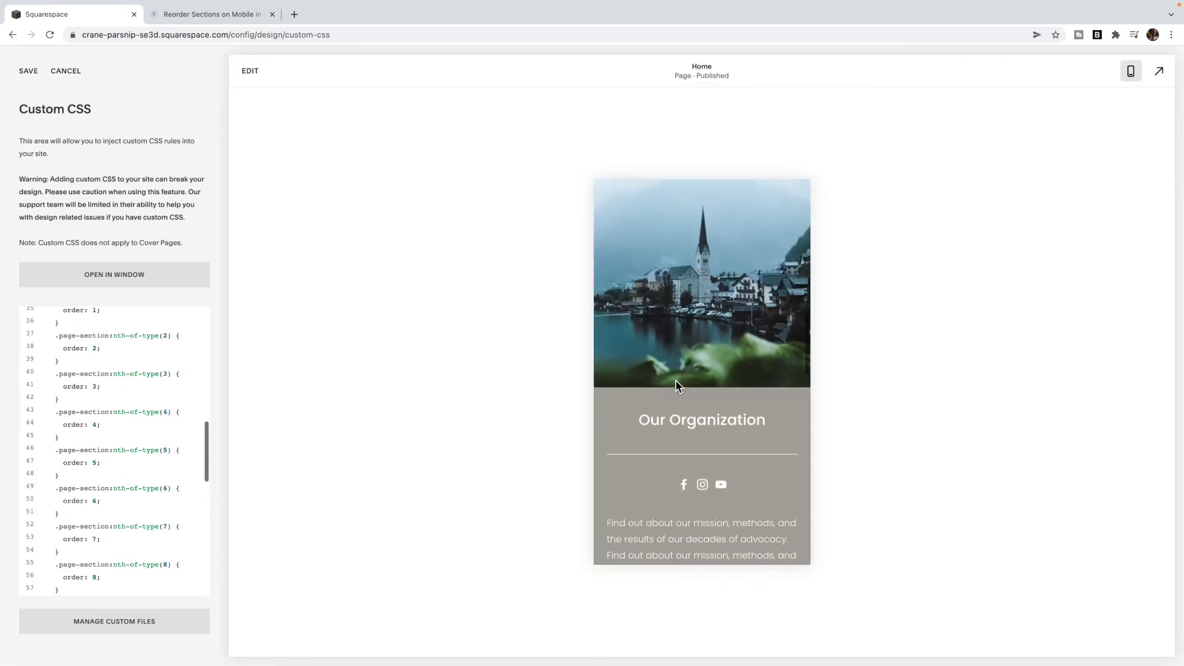
{"action": "scroll", "coordinate": [676, 383], "scroll_direction": "down", "scroll_amount": 3}
{"action": "scroll", "coordinate": [676, 384], "scroll_direction": "down", "scroll_amount": 5}
{"action": "scroll", "coordinate": [676, 384], "scroll_direction": "down", "scroll_amount": 5}
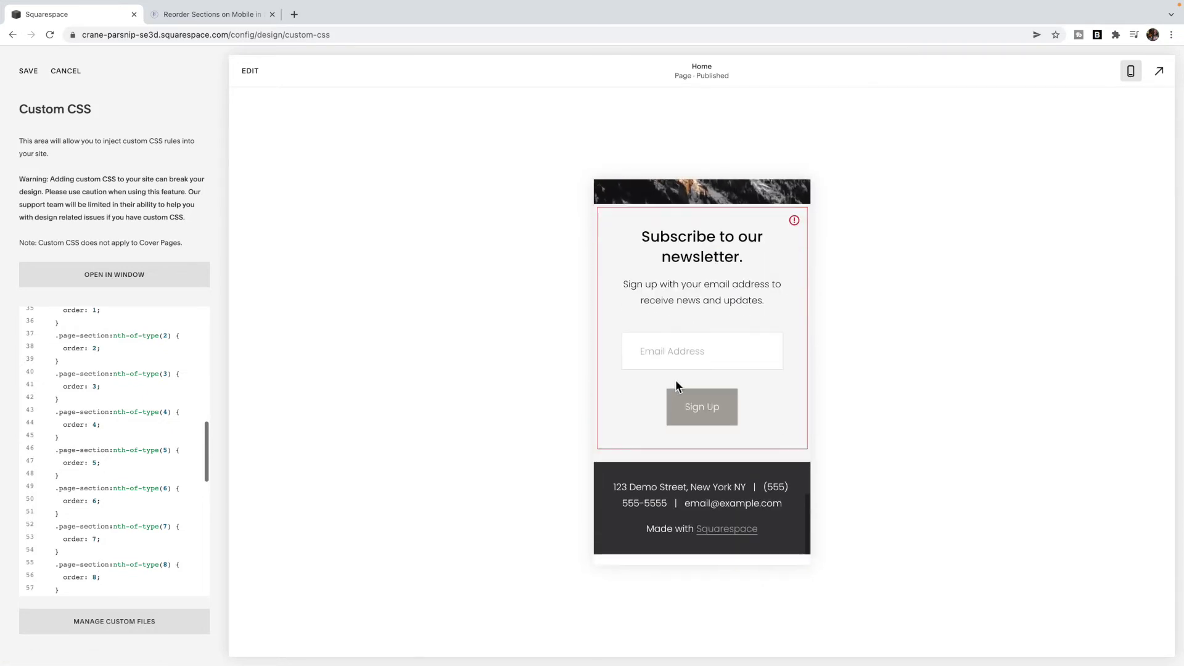
{"action": "scroll", "coordinate": [677, 383], "scroll_direction": "up", "scroll_amount": 1}
{"action": "scroll", "coordinate": [676, 384], "scroll_direction": "up", "scroll_amount": 10}
{"action": "scroll", "coordinate": [676, 383], "scroll_direction": "up", "scroll_amount": 15}
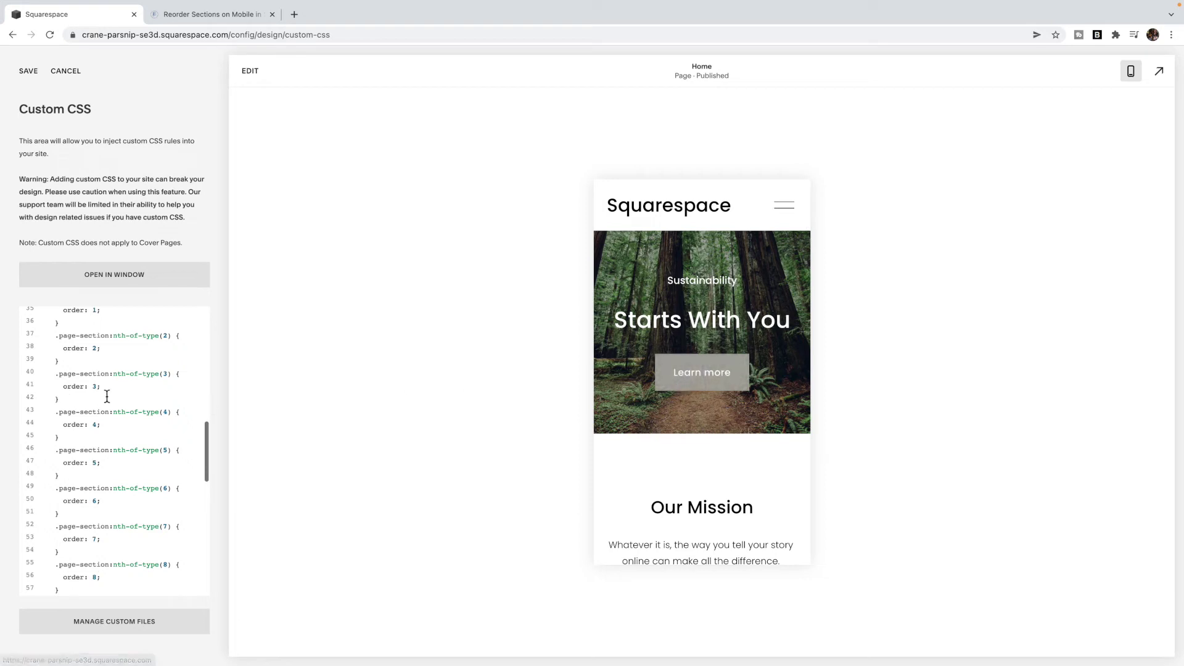
{"action": "scroll", "coordinate": [99, 388], "scroll_direction": "up", "scroll_amount": 3}
{"action": "scroll", "coordinate": [100, 384], "scroll_direction": "down", "scroll_amount": 1}
{"action": "scroll", "coordinate": [100, 385], "scroll_direction": "down", "scroll_amount": 3}
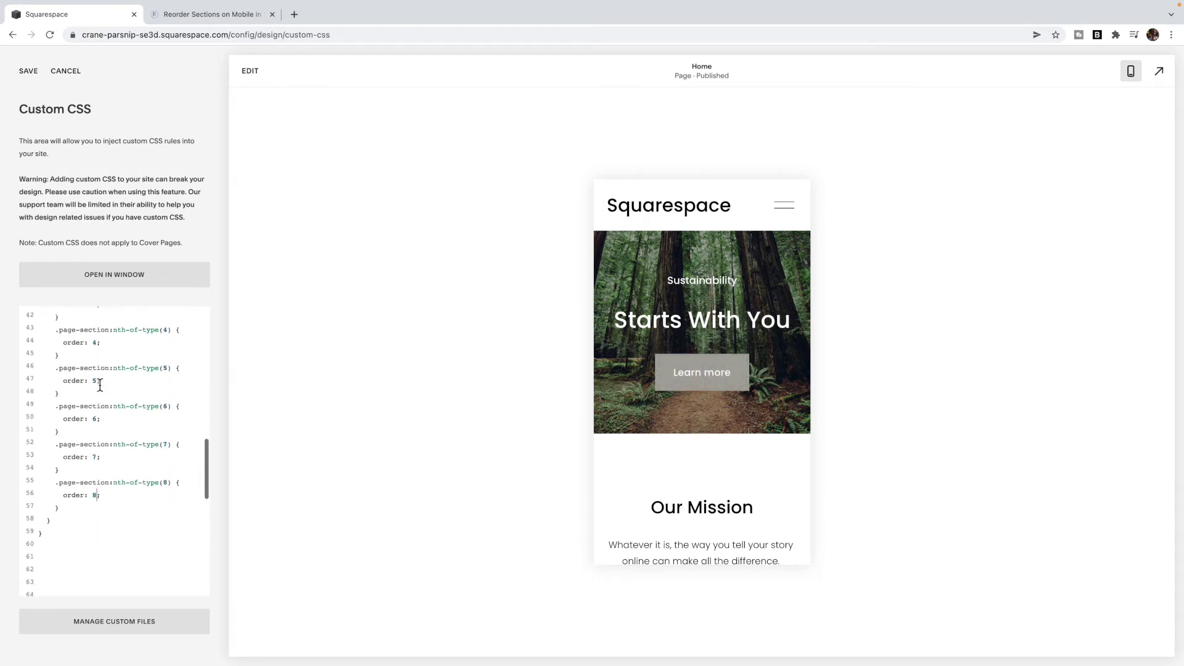
{"action": "scroll", "coordinate": [99, 383], "scroll_direction": "down", "scroll_amount": 2}
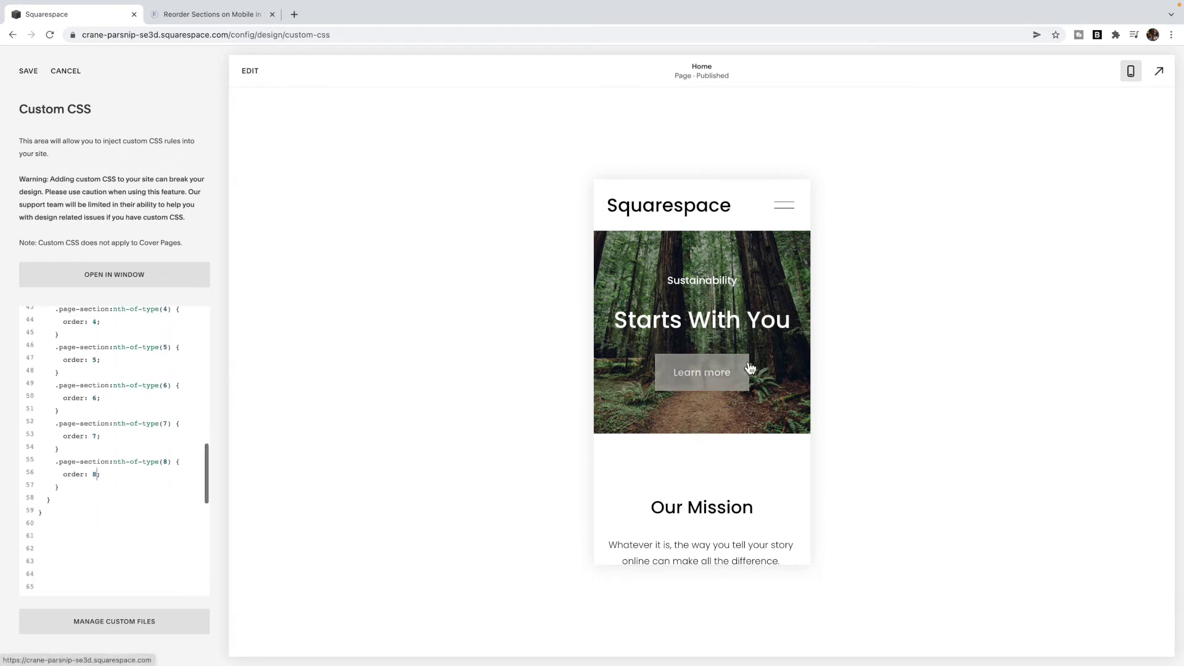
{"action": "scroll", "coordinate": [758, 365], "scroll_direction": "down", "scroll_amount": 10}
{"action": "scroll", "coordinate": [747, 365], "scroll_direction": "down", "scroll_amount": 3}
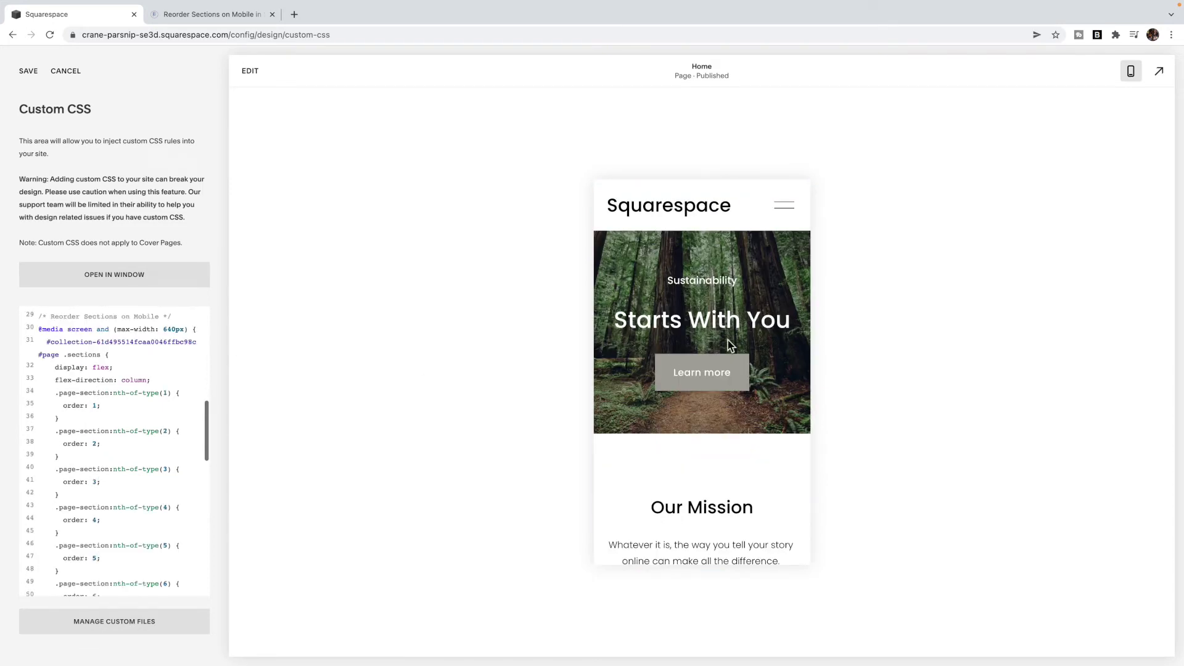
{"action": "scroll", "coordinate": [727, 340], "scroll_direction": "down", "scroll_amount": 2}
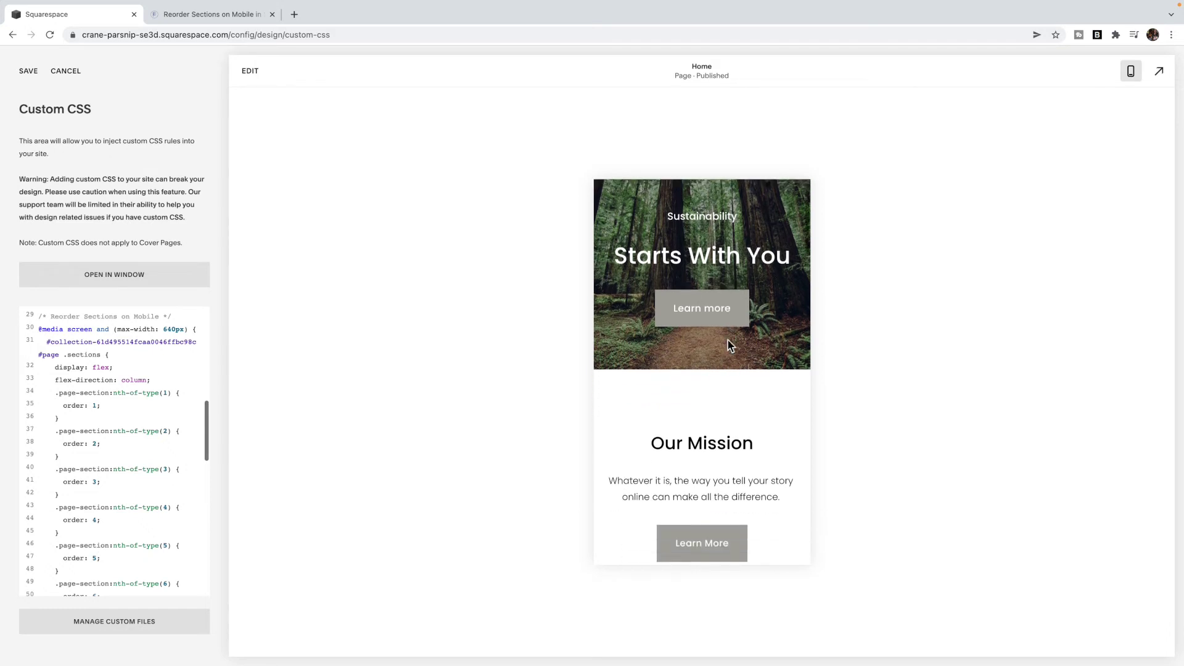
{"action": "scroll", "coordinate": [727, 339], "scroll_direction": "down", "scroll_amount": 1}
{"action": "scroll", "coordinate": [727, 338], "scroll_direction": "down", "scroll_amount": 3}
{"action": "scroll", "coordinate": [727, 339], "scroll_direction": "down", "scroll_amount": 5}
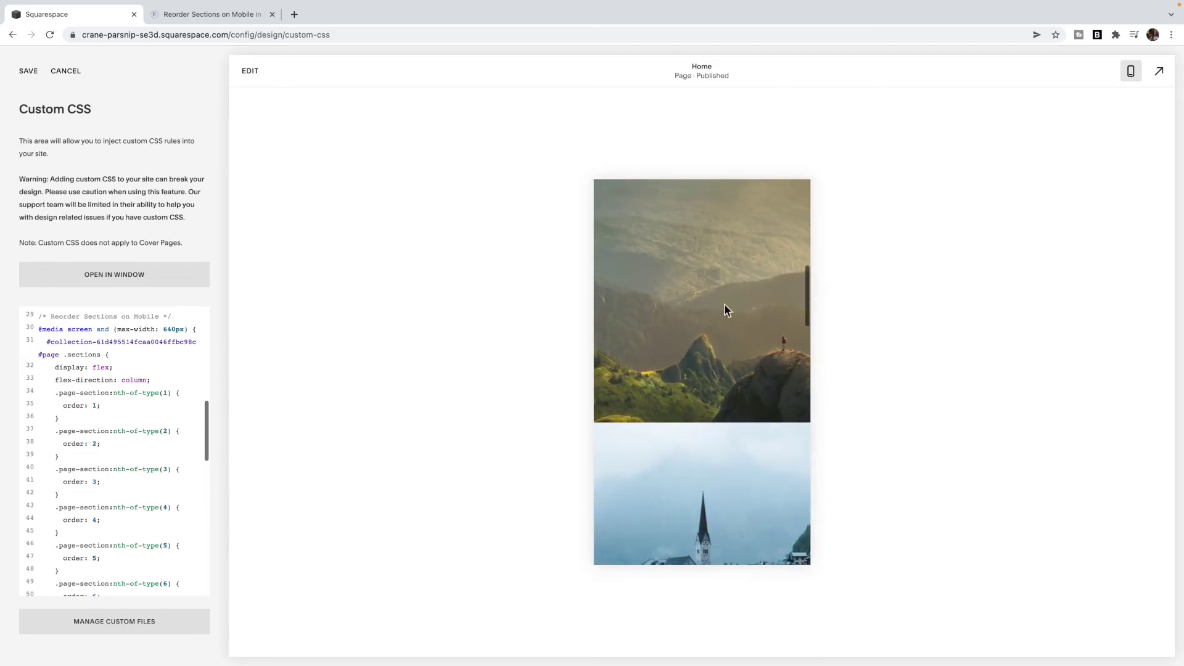
{"action": "scroll", "coordinate": [686, 328], "scroll_direction": "down", "scroll_amount": 3}
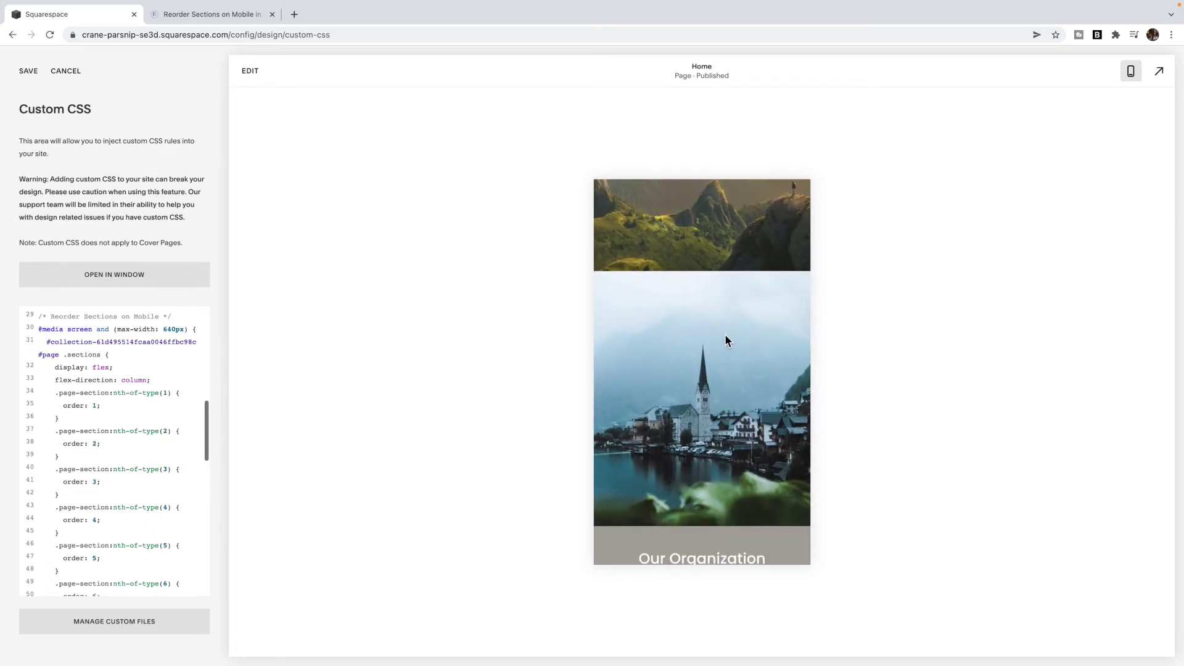
{"action": "scroll", "coordinate": [724, 334], "scroll_direction": "down", "scroll_amount": 2}
{"action": "scroll", "coordinate": [724, 335], "scroll_direction": "down", "scroll_amount": 1}
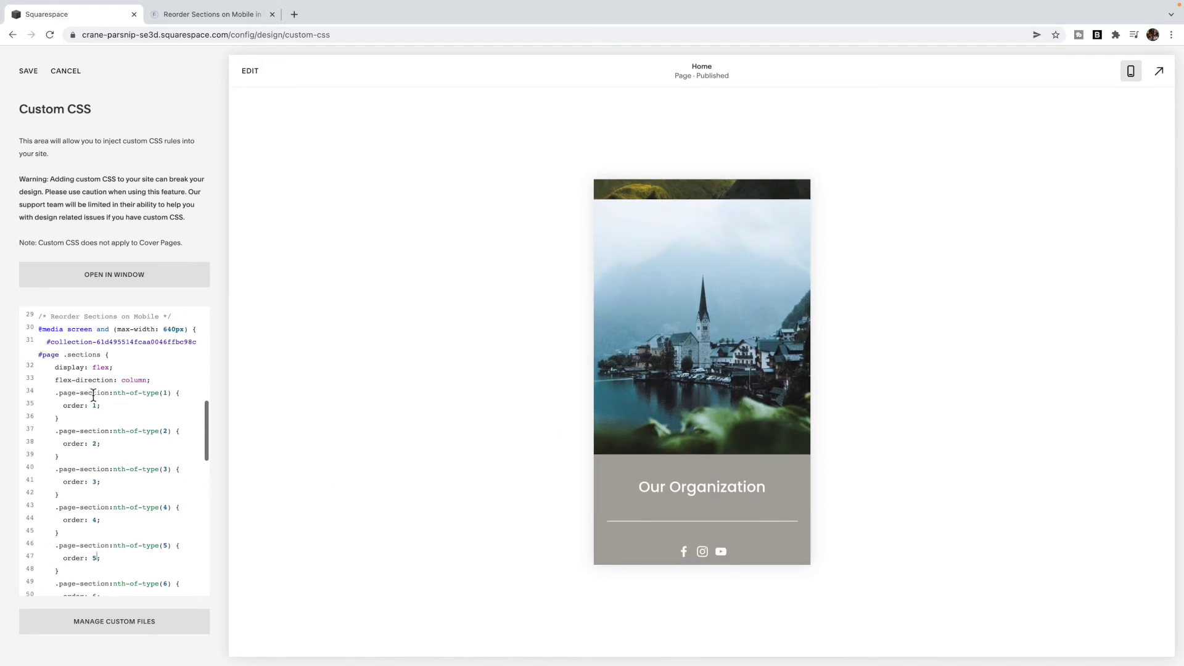
Scroll the reorder CSS to the section four and five order rules
{"action": "scroll", "coordinate": [93, 395], "scroll_direction": "down", "scroll_amount": 3}
{"action": "scroll", "coordinate": [93, 395], "scroll_direction": "down", "scroll_amount": 2}
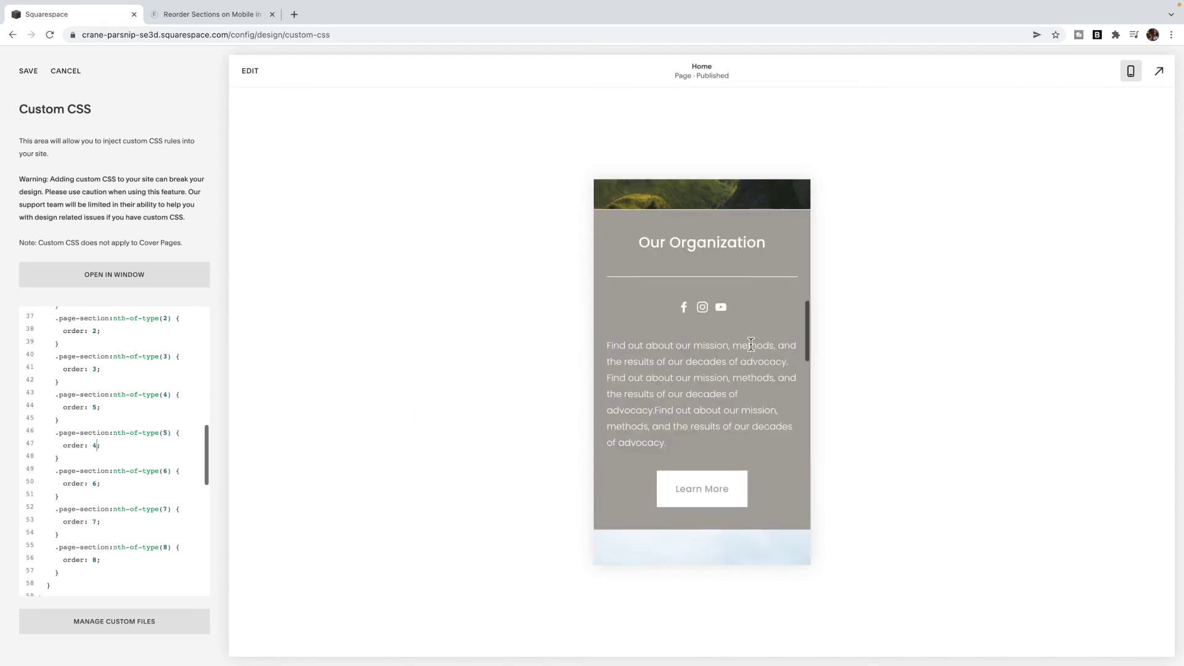
{"action": "scroll", "coordinate": [751, 343], "scroll_direction": "up", "scroll_amount": 5}
Scroll down the mobile preview to check the new section order
{"action": "scroll", "coordinate": [750, 343], "scroll_direction": "up", "scroll_amount": 5}
{"action": "scroll", "coordinate": [750, 344], "scroll_direction": "up", "scroll_amount": 5}
{"action": "scroll", "coordinate": [751, 348], "scroll_direction": "down", "scroll_amount": 2}
{"action": "scroll", "coordinate": [751, 348], "scroll_direction": "down", "scroll_amount": 5}
{"action": "scroll", "coordinate": [751, 348], "scroll_direction": "down", "scroll_amount": 5}
{"action": "scroll", "coordinate": [751, 349], "scroll_direction": "down", "scroll_amount": 2}
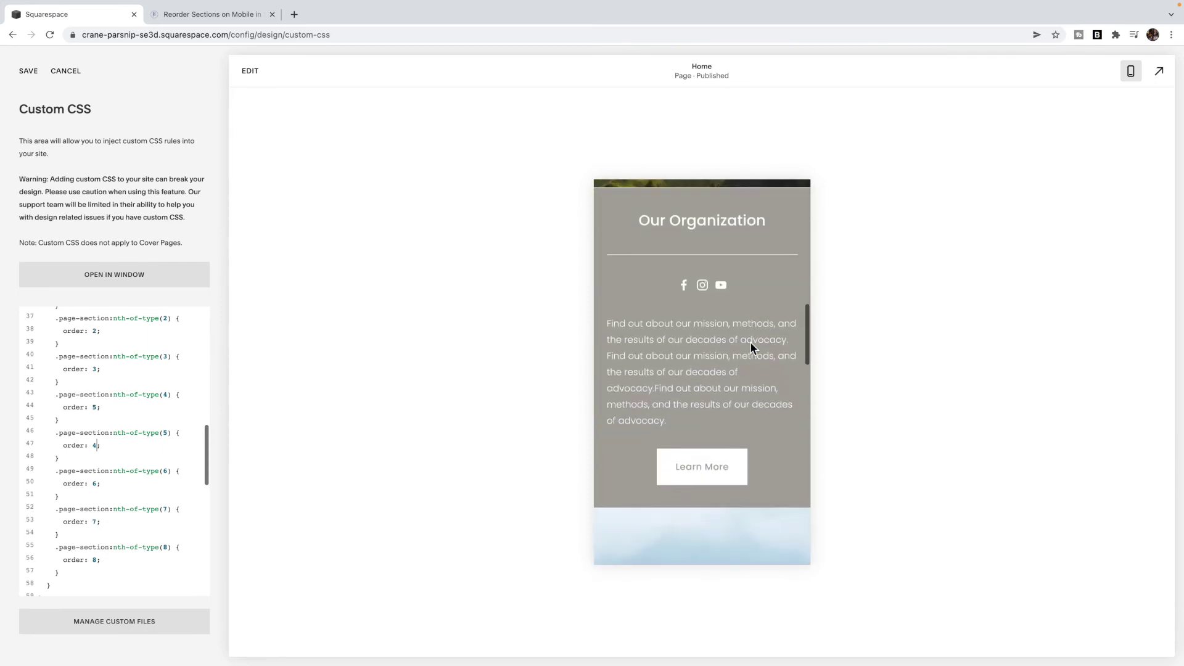
{"action": "scroll", "coordinate": [680, 363], "scroll_direction": "down", "scroll_amount": 5}
{"action": "scroll", "coordinate": [681, 362], "scroll_direction": "down", "scroll_amount": 2}
{"action": "scroll", "coordinate": [681, 363], "scroll_direction": "down", "scroll_amount": 2}
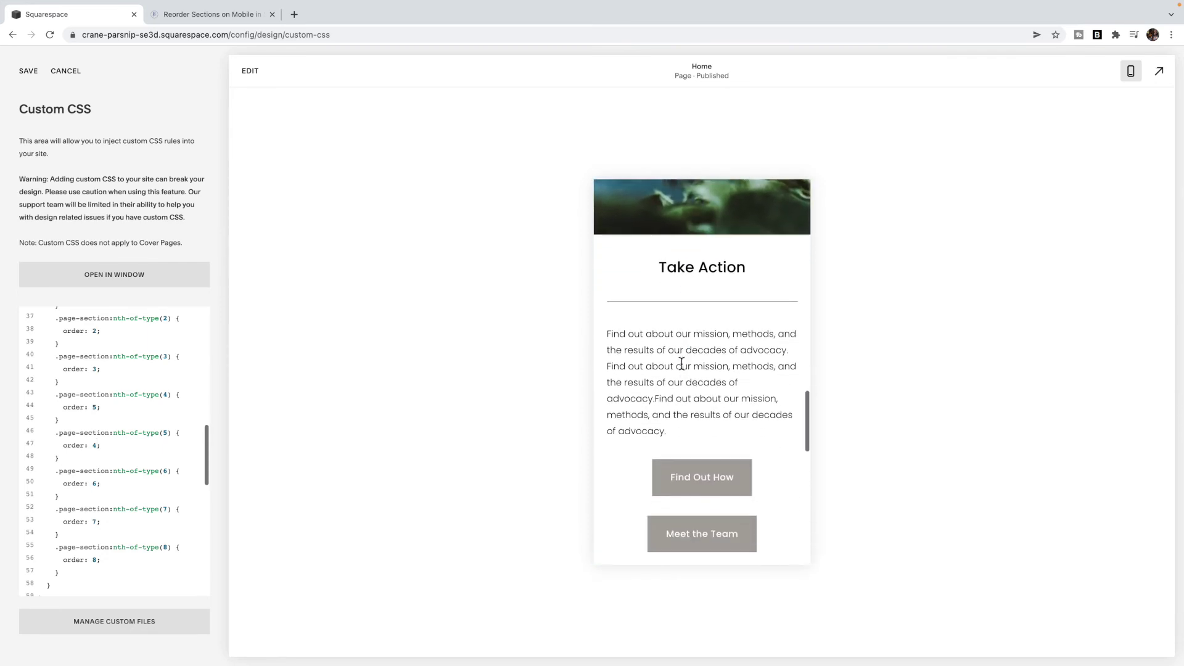
{"action": "scroll", "coordinate": [681, 363], "scroll_direction": "down", "scroll_amount": 5}
{"action": "scroll", "coordinate": [681, 363], "scroll_direction": "down", "scroll_amount": 2}
{"action": "scroll", "coordinate": [681, 362], "scroll_direction": "down", "scroll_amount": 2}
{"action": "scroll", "coordinate": [681, 364], "scroll_direction": "down", "scroll_amount": 1}
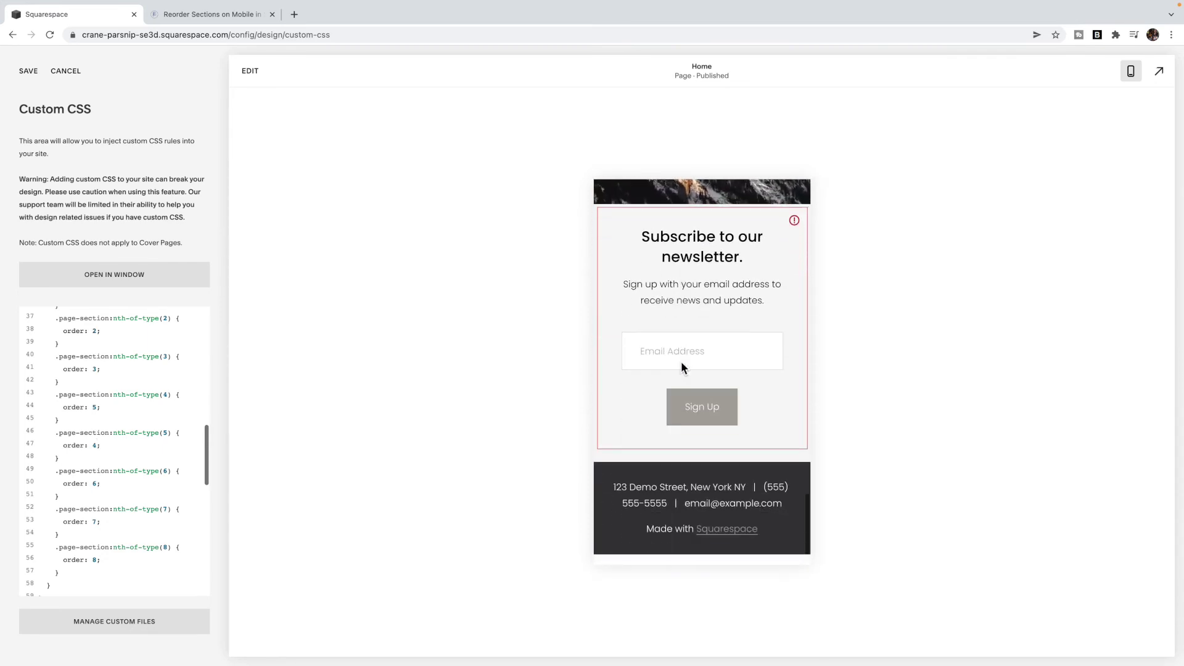
Scroll back up the preview and save the custom CSS
{"action": "scroll", "coordinate": [657, 402], "scroll_direction": "up", "scroll_amount": 2}
{"action": "scroll", "coordinate": [657, 402], "scroll_direction": "up", "scroll_amount": 5}
{"action": "scroll", "coordinate": [658, 402], "scroll_direction": "up", "scroll_amount": 5}
{"action": "scroll", "coordinate": [657, 404], "scroll_direction": "up", "scroll_amount": 2}
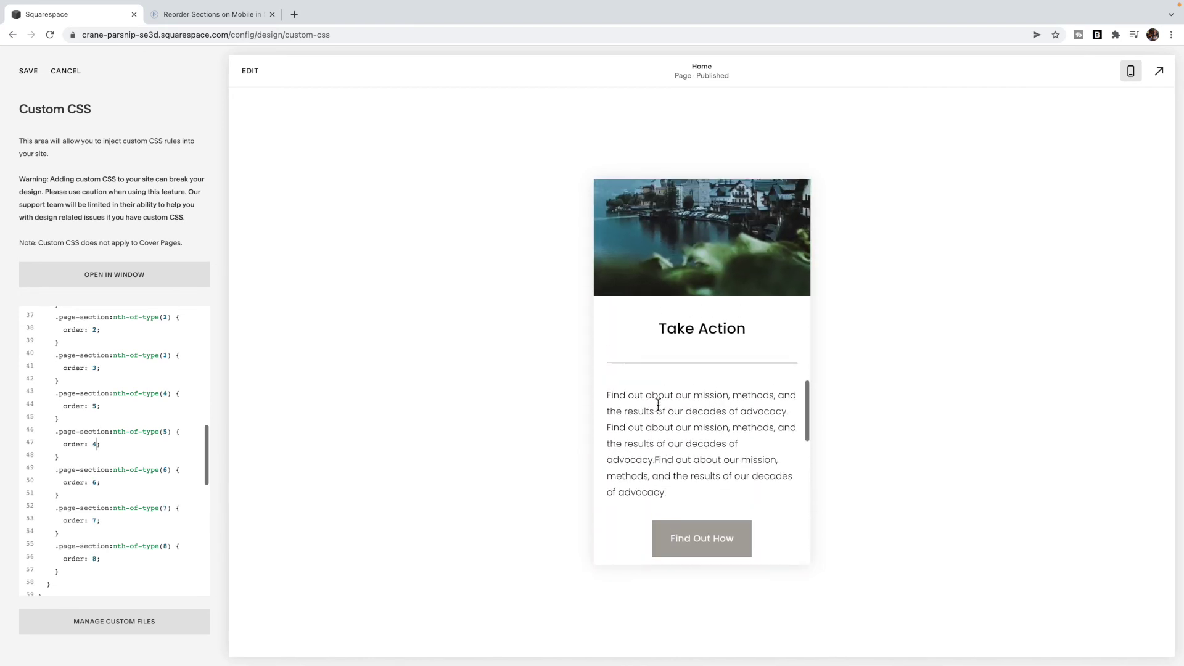
{"action": "scroll", "coordinate": [658, 404], "scroll_direction": "up", "scroll_amount": 5}
{"action": "scroll", "coordinate": [657, 403], "scroll_direction": "up", "scroll_amount": 4}
{"action": "scroll", "coordinate": [658, 403], "scroll_direction": "up", "scroll_amount": 4}
{"action": "scroll", "coordinate": [657, 407], "scroll_direction": "up", "scroll_amount": 5}
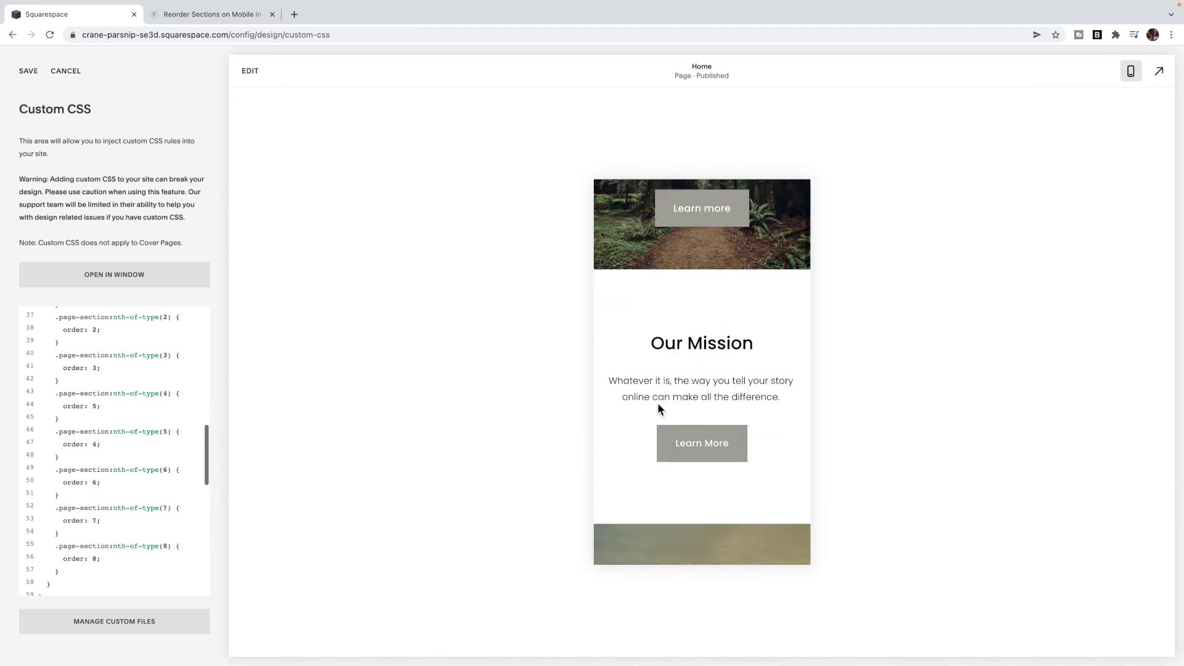
{"action": "scroll", "coordinate": [657, 404], "scroll_direction": "up", "scroll_amount": 3}
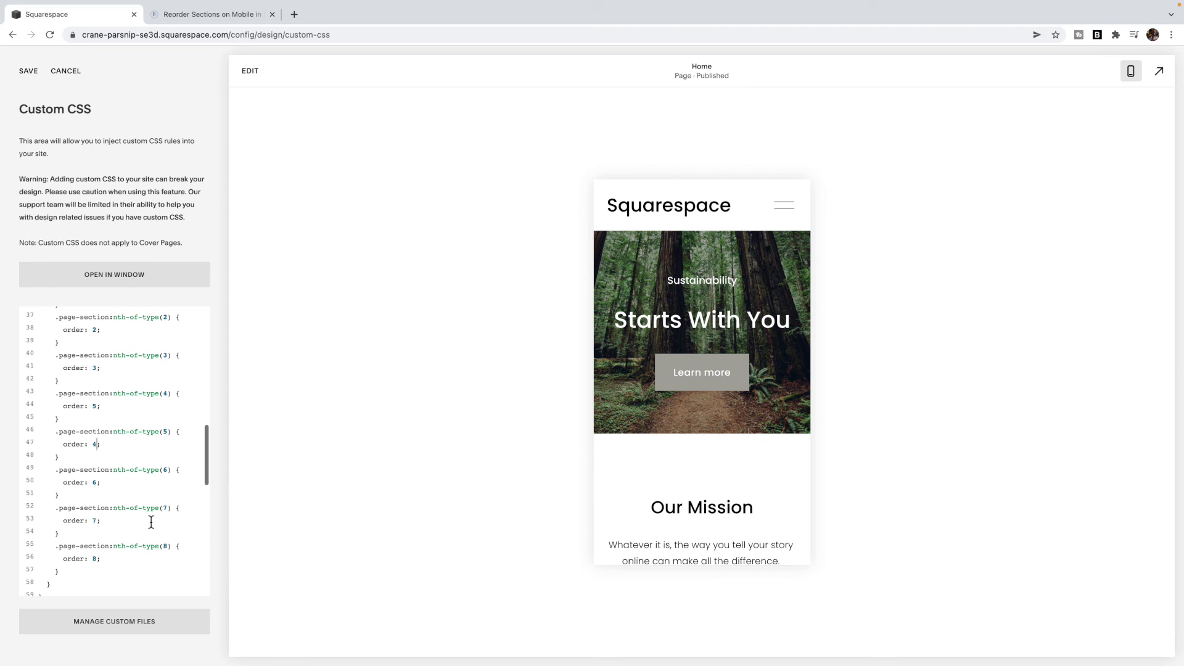
{"action": "scroll", "coordinate": [151, 522], "scroll_direction": "down", "scroll_amount": 3}
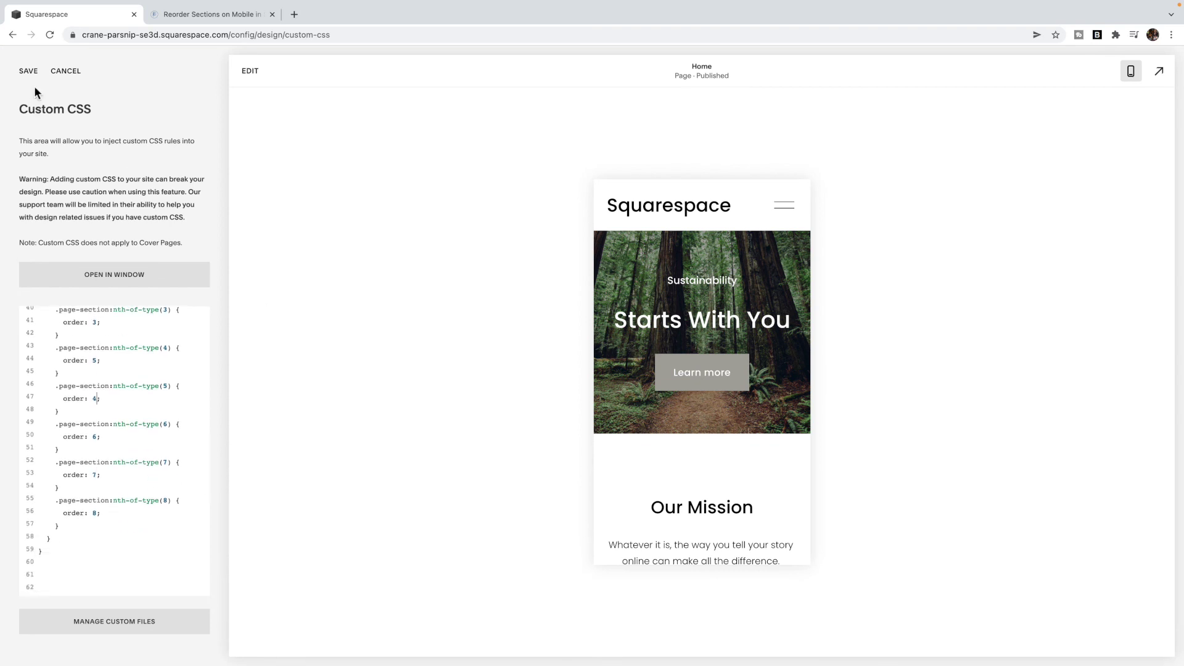
{"action": "left_click", "coordinate": [29, 71]}
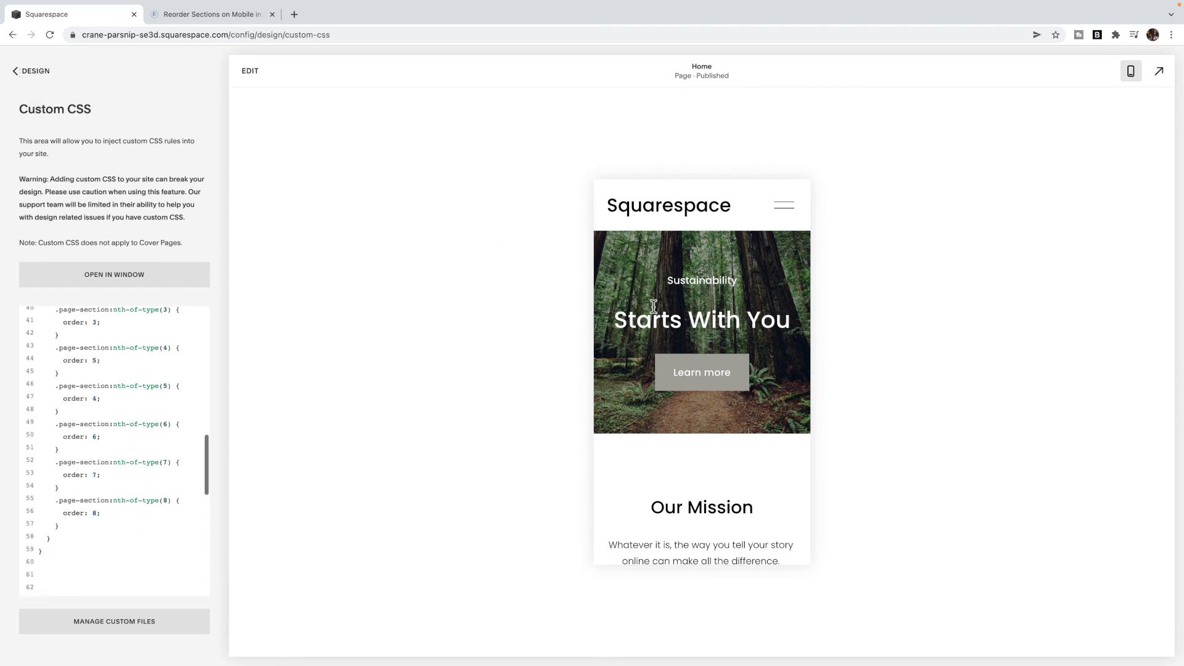